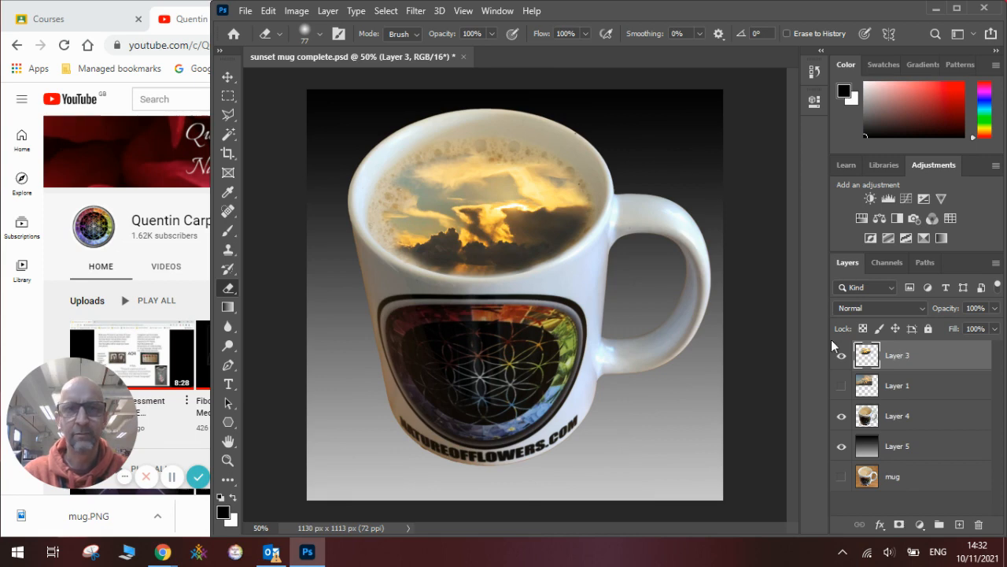
# Step: Open the mug photo mug.PNG as the working document
pyautogui.click(245, 11)
pyautogui.click(259, 42)
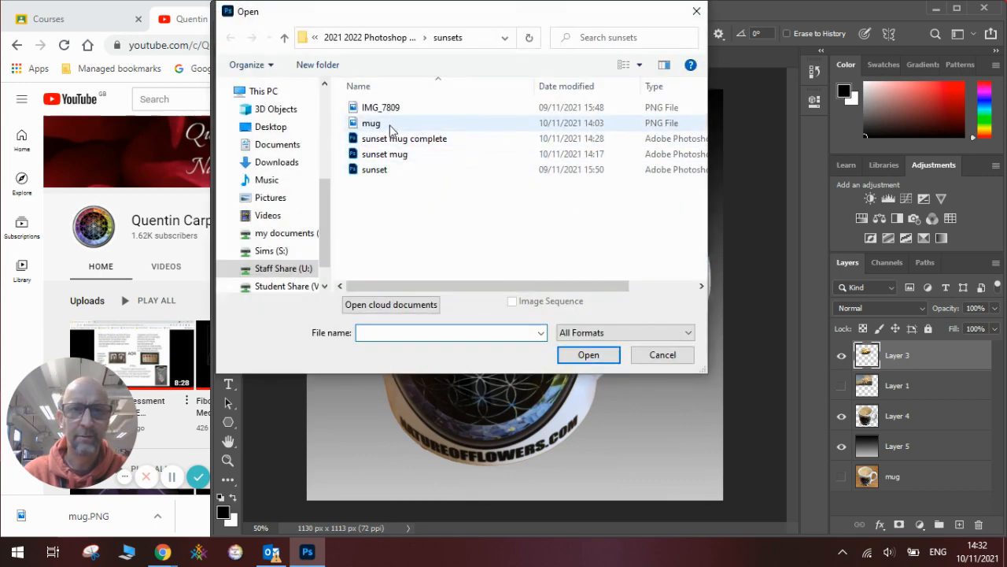
pyautogui.doubleClick(371, 123)
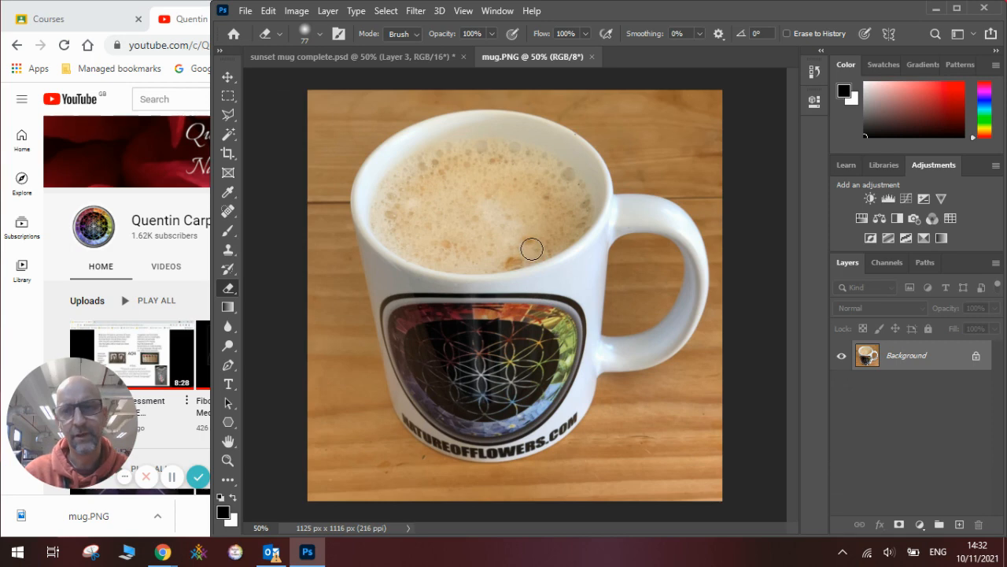
# Step: Place the sunset photo IMG_7809 into the mug document as an embedded layer
pyautogui.click(245, 11)
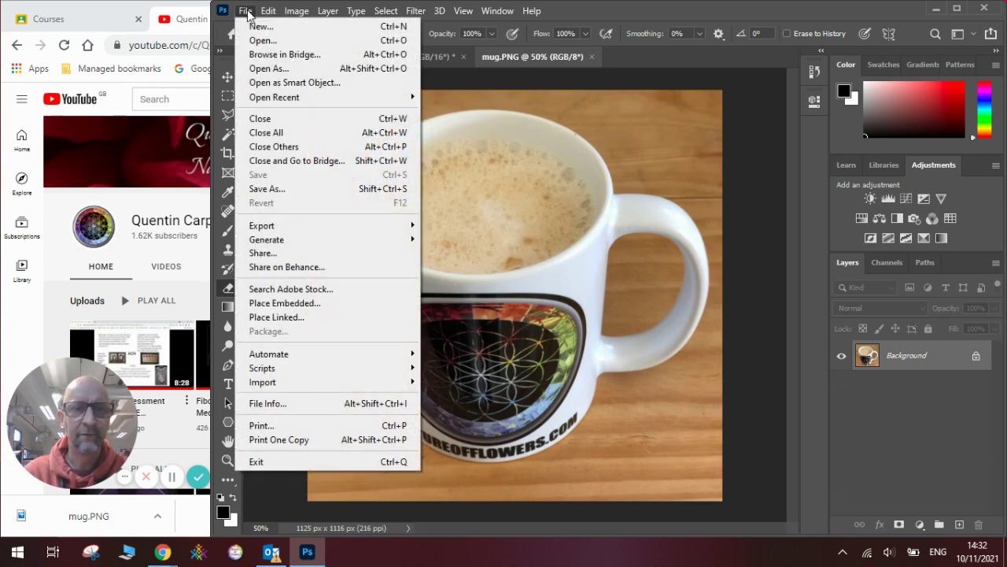
pyautogui.click(283, 303)
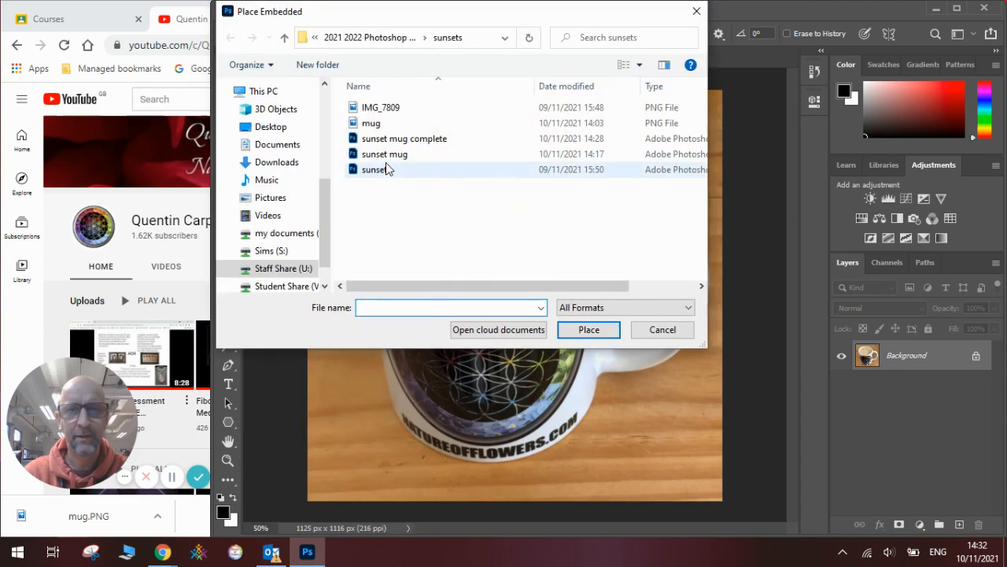
pyautogui.doubleClick(411, 109)
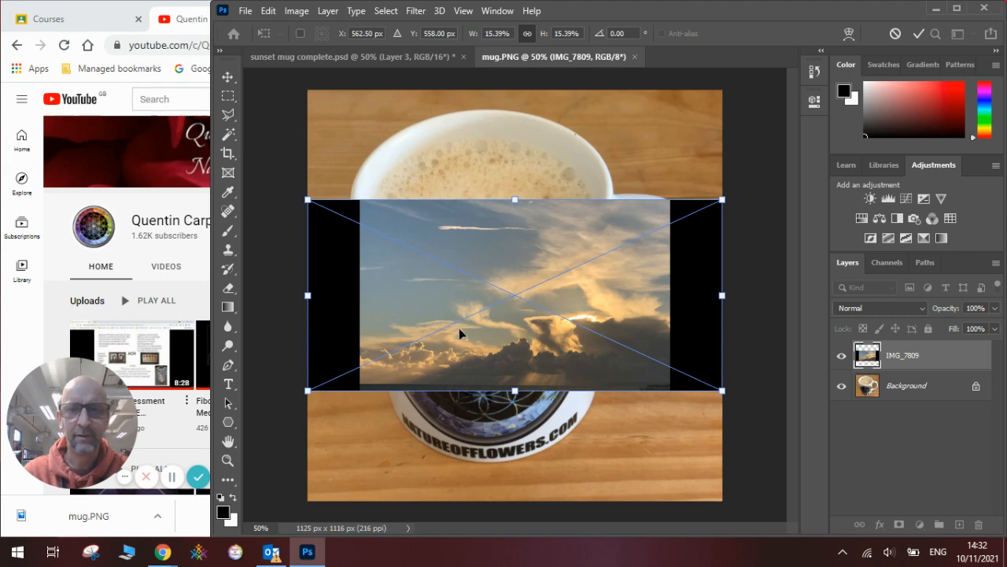
# Step: Commit the placed sunset layer, then move and enlarge it so it sits over the mug
pyautogui.press('Return')
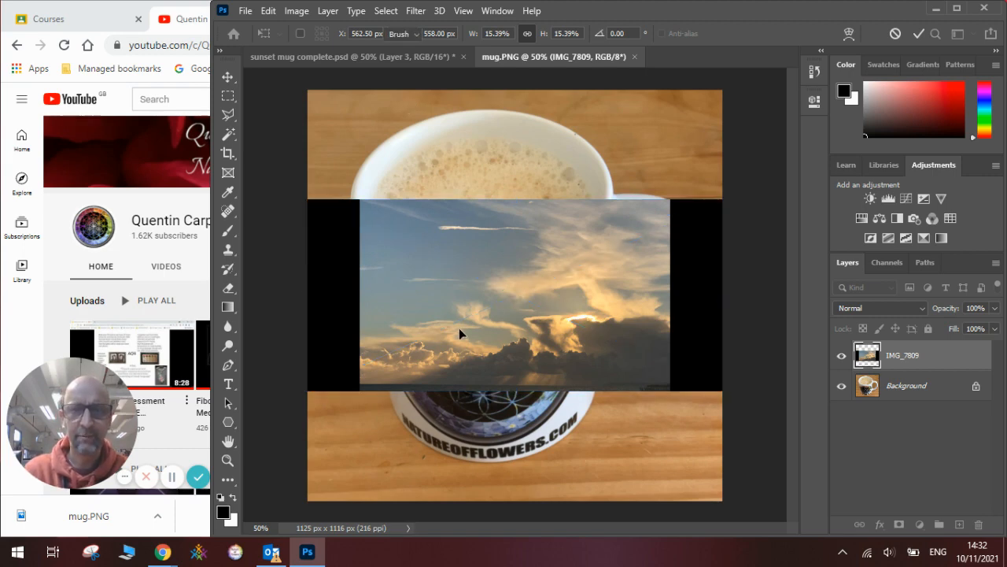
pyautogui.press('e')
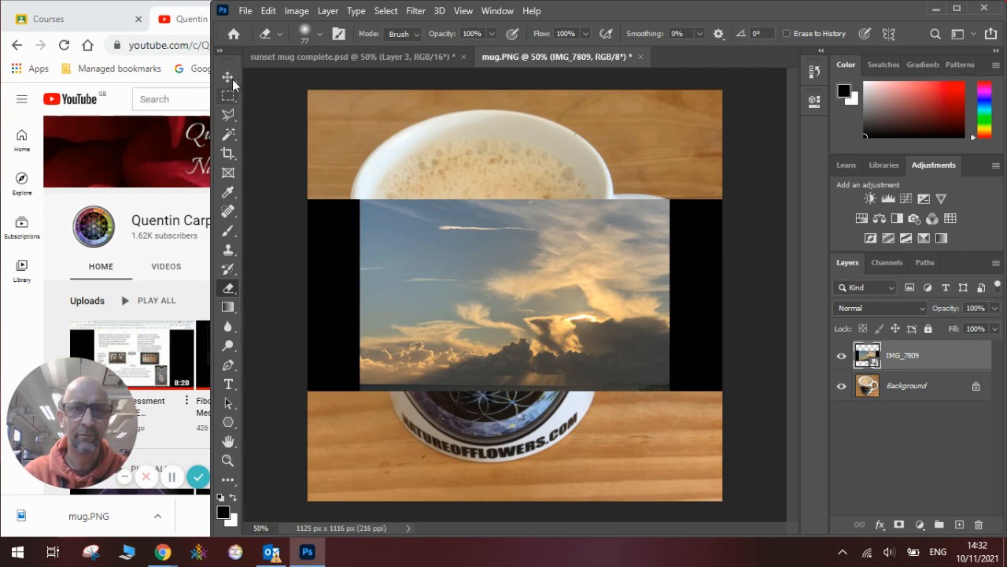
pyautogui.click(227, 78)
pyautogui.moveTo(402, 260); pyautogui.dragTo(427, 187)
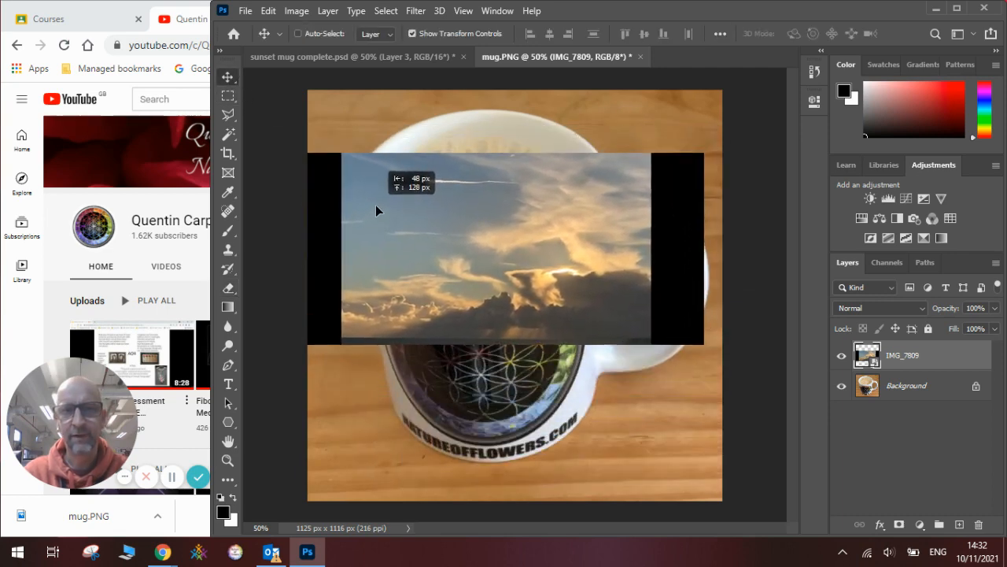
pyautogui.moveTo(427, 187); pyautogui.dragTo(378, 209)
pyautogui.moveTo(702, 154); pyautogui.dragTo(786, 115)
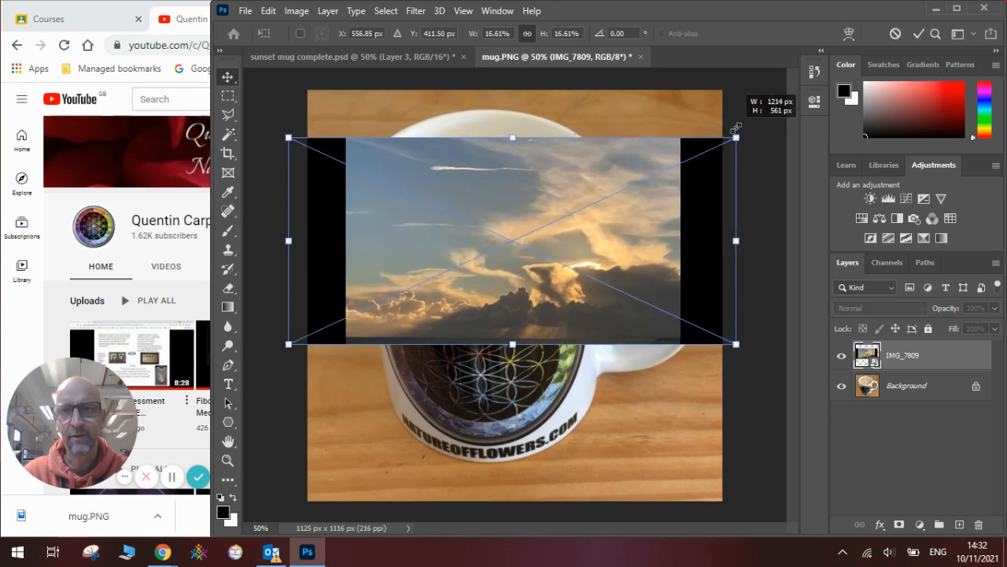
pyautogui.moveTo(709, 163); pyautogui.dragTo(666, 167)
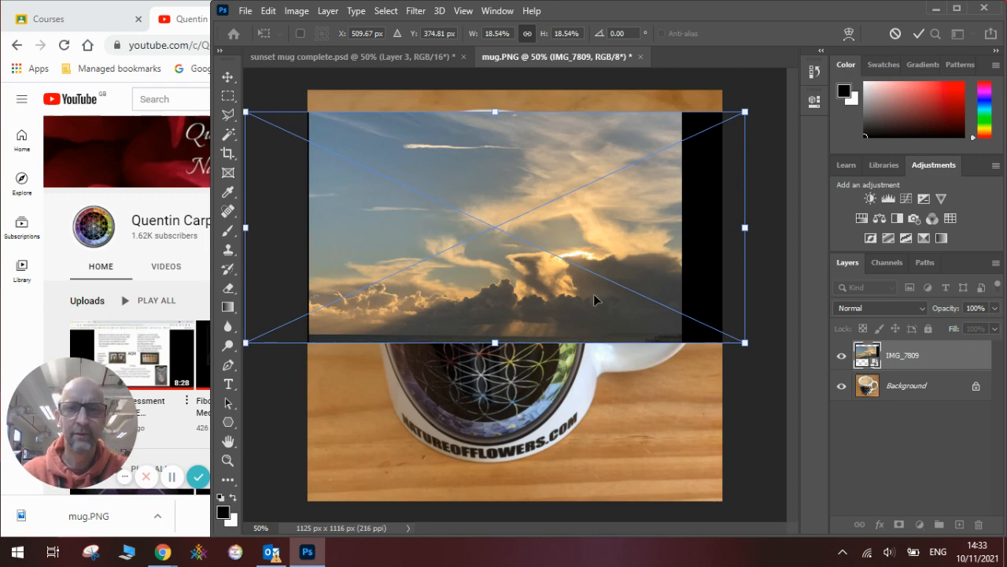
pyautogui.press('Return')
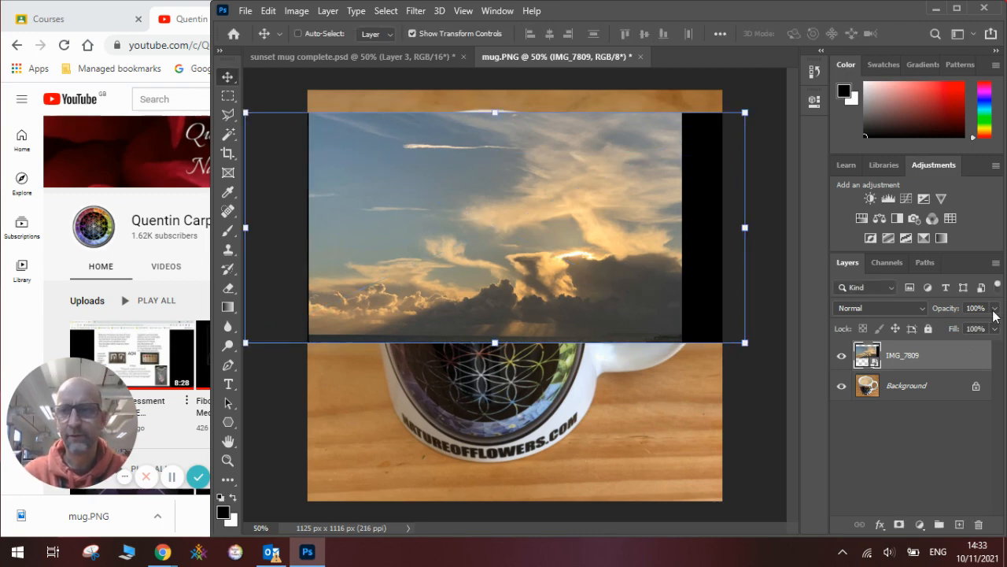
# Step: Lower the sunset layer's opacity to about 61% so the mug shows through
pyautogui.click(995, 308)
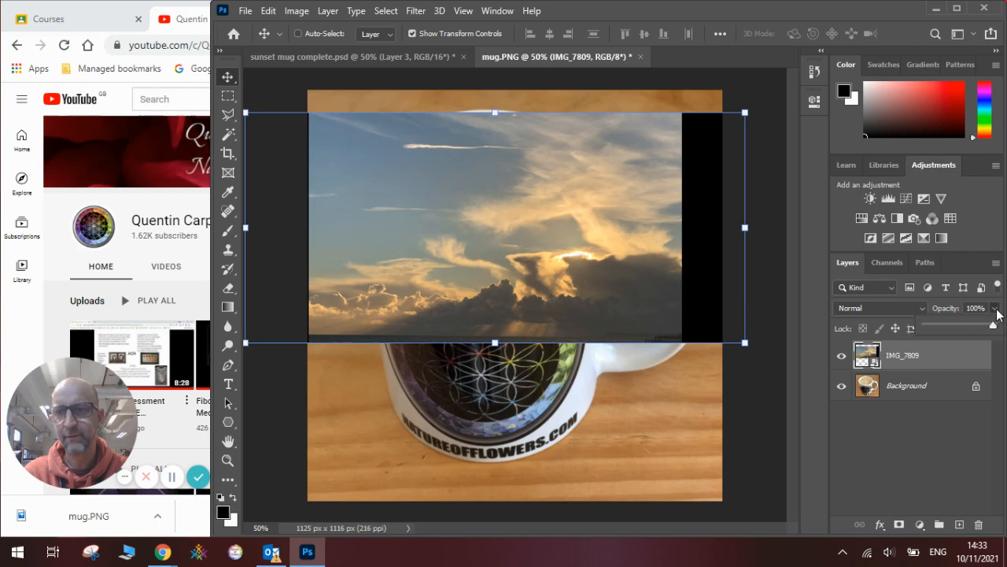
pyautogui.moveTo(992, 329); pyautogui.dragTo(973, 329)
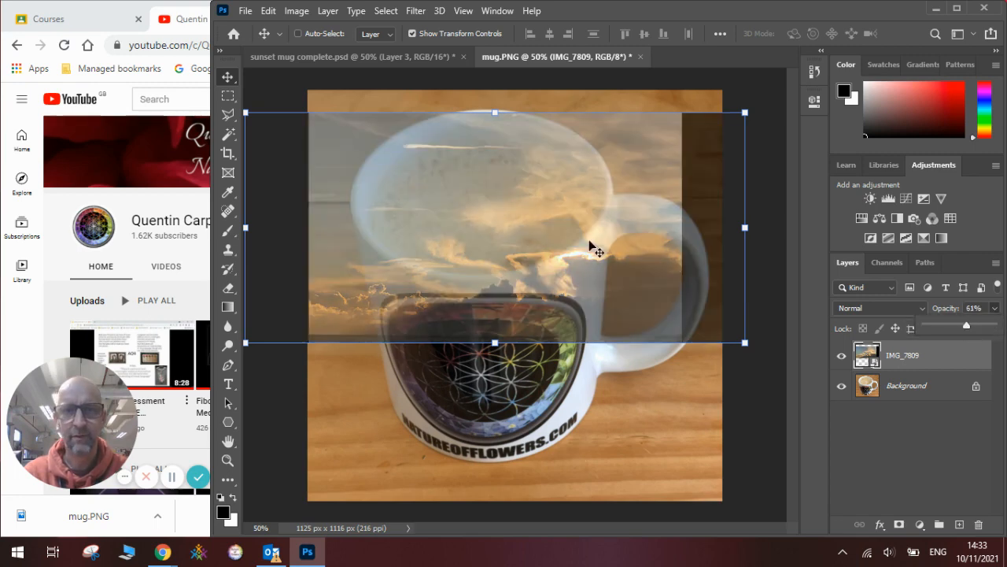
# Step: Shrink and nudge the semi-transparent sky layer until it covers the mug's top opening
pyautogui.moveTo(595, 244)
pyautogui.mouseDown()
pyautogui.moveTo(589, 207)
pyautogui.moveTo(490, 250)
pyautogui.mouseUp()
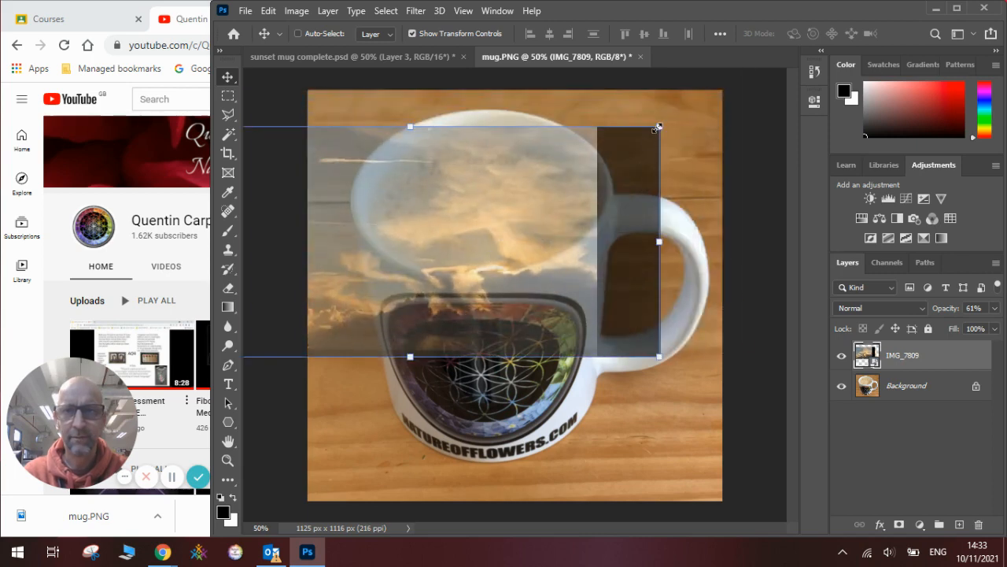
pyautogui.moveTo(658, 126); pyautogui.dragTo(596, 164)
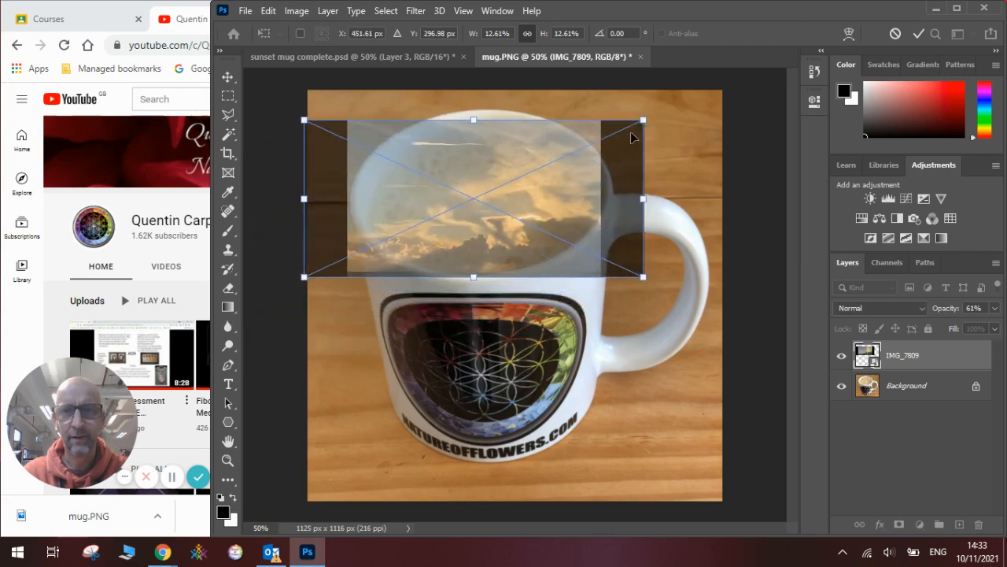
pyautogui.moveTo(643, 119); pyautogui.dragTo(658, 113)
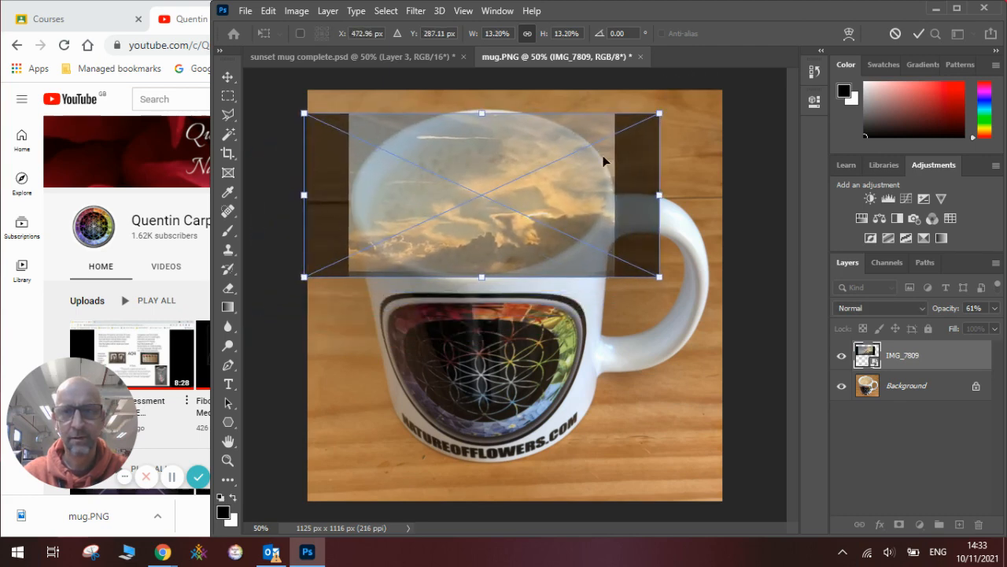
pyautogui.moveTo(590, 167); pyautogui.dragTo(579, 166)
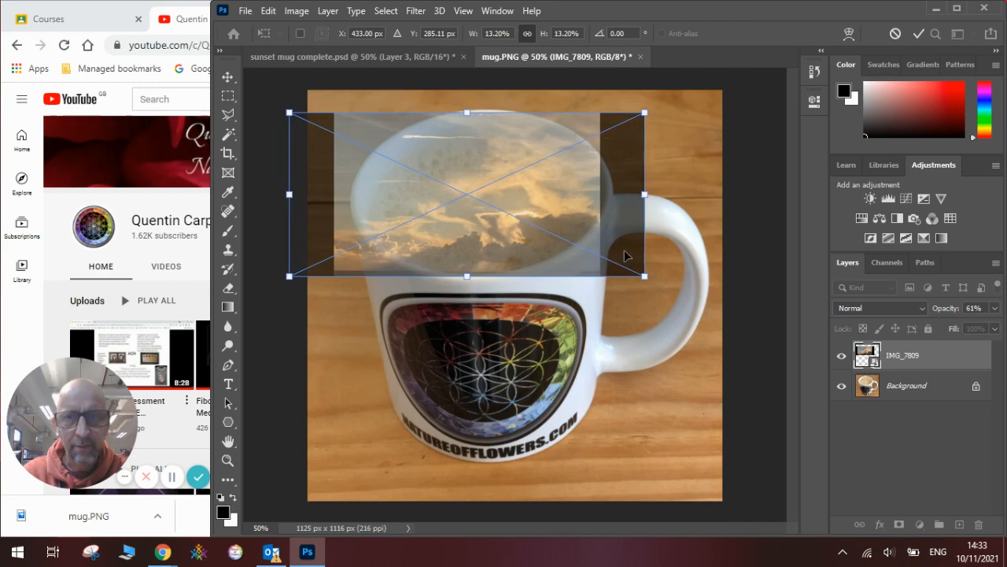
pyautogui.moveTo(644, 275); pyautogui.dragTo(651, 279)
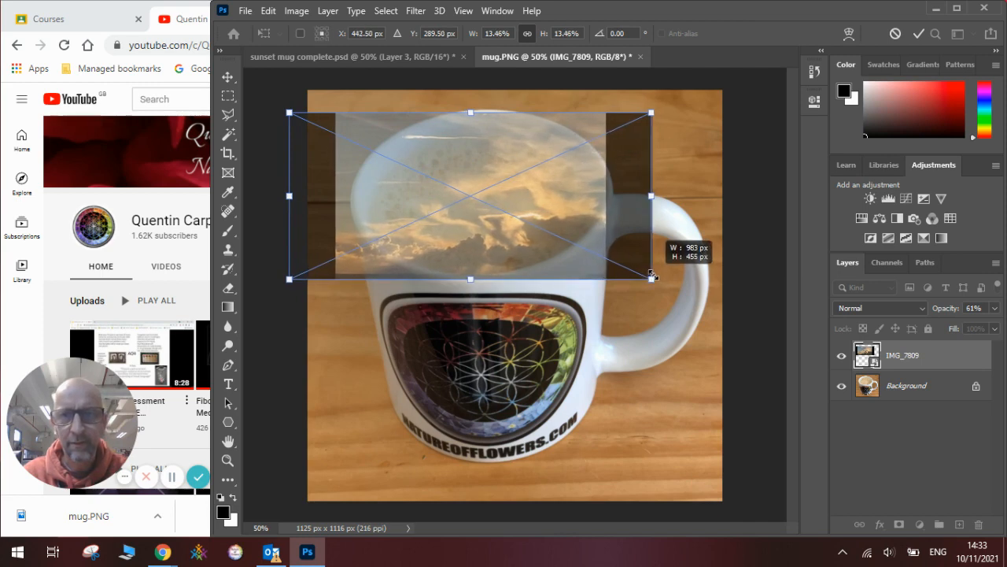
pyautogui.moveTo(573, 249); pyautogui.dragTo(577, 245)
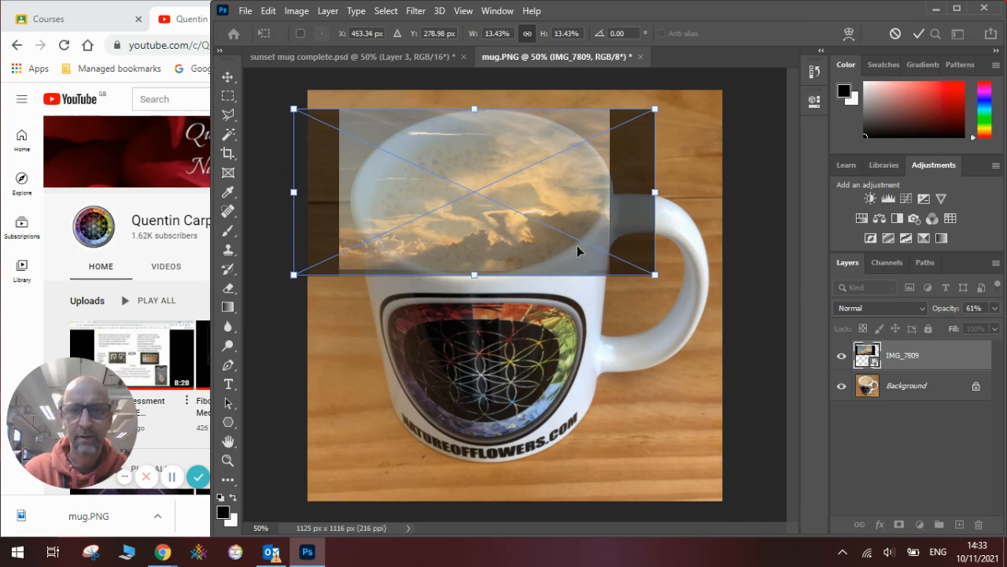
pyautogui.press('Return')
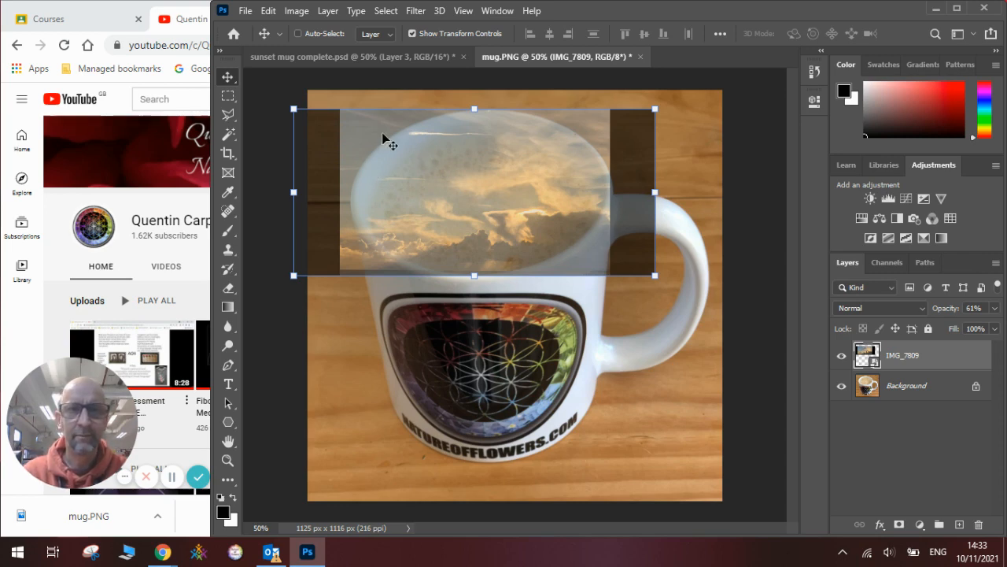
# Step: With the Elliptical Marquee, draw an oval selection matching the coffee froth inside the rim
pyautogui.click(228, 96)
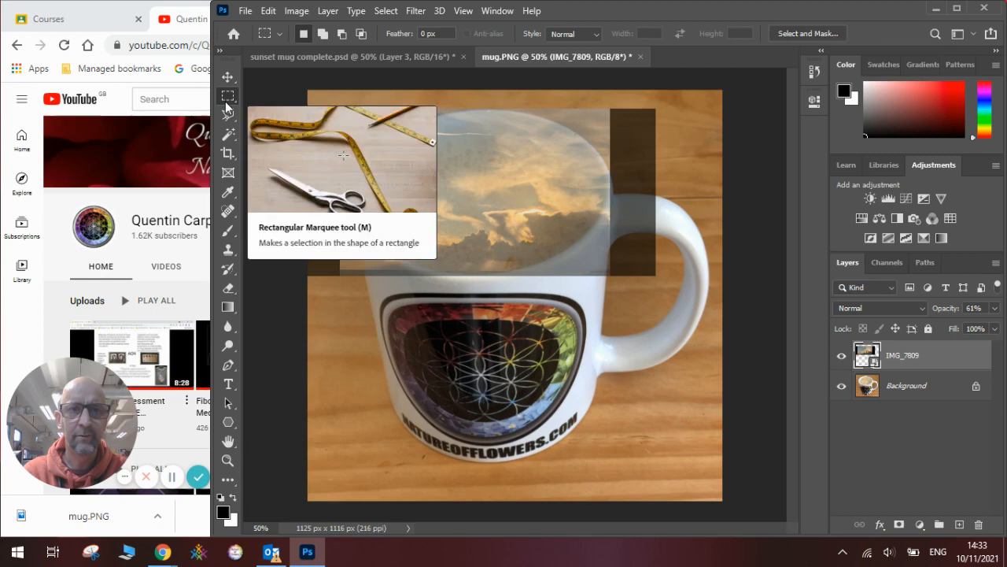
pyautogui.rightClick(228, 96)
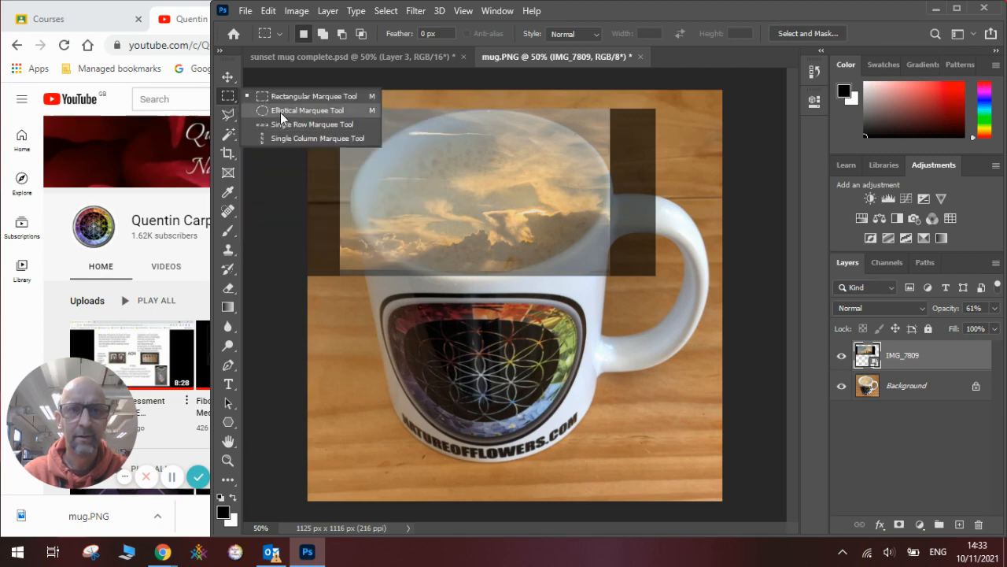
pyautogui.click(307, 111)
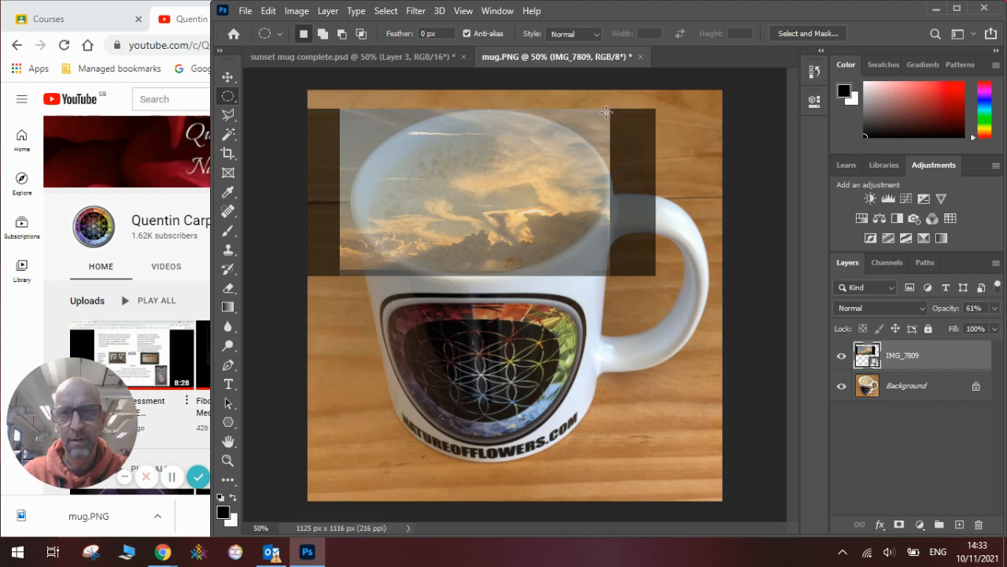
pyautogui.moveTo(606, 118)
pyautogui.mouseDown()
pyautogui.moveTo(358, 276)
pyautogui.moveTo(354, 267)
pyautogui.moveTo(360, 275)
pyautogui.mouseUp()
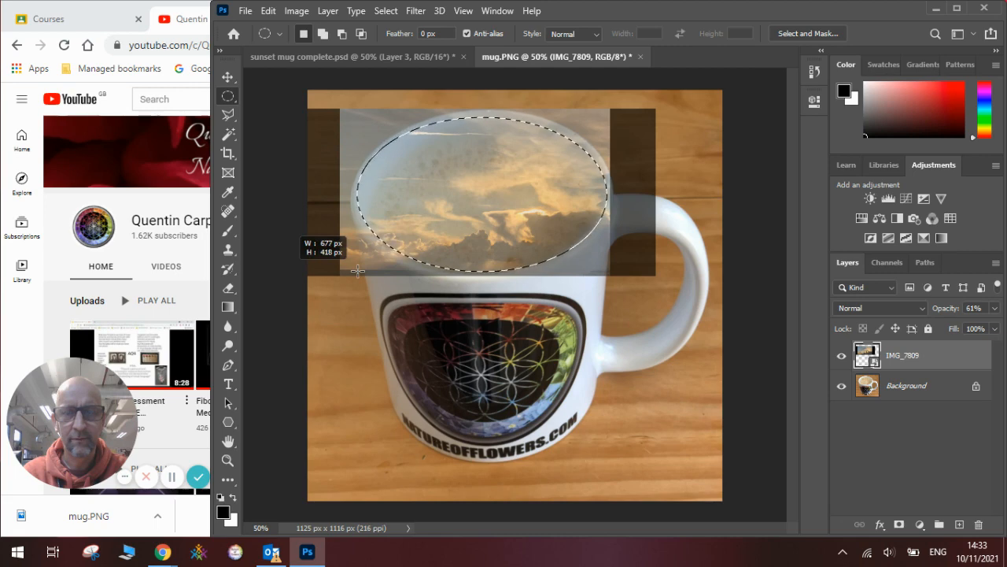
pyautogui.moveTo(359, 275); pyautogui.dragTo(358, 270)
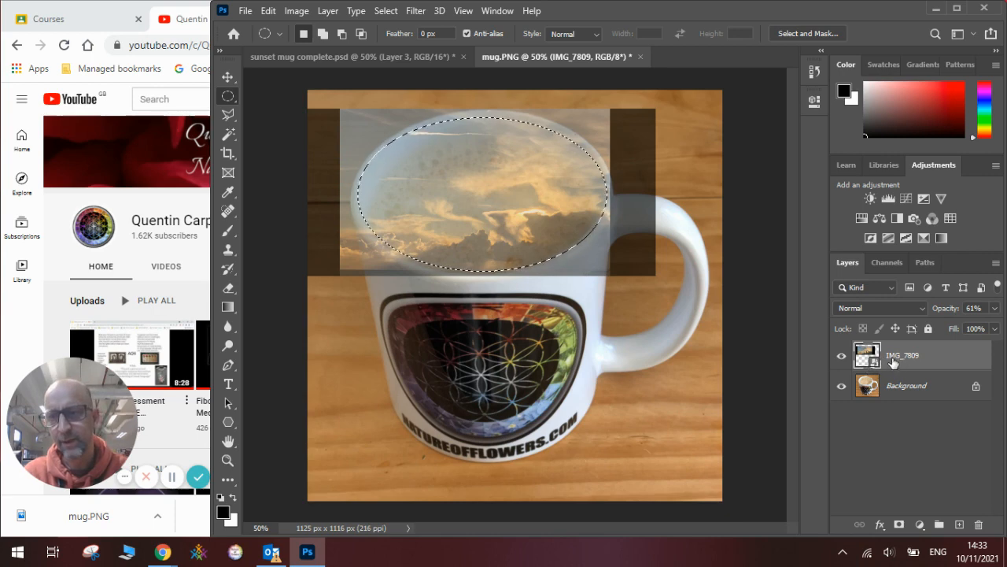
# Step: Rasterize the sky layer and copy-paste the oval of sky onto a new Layer 1
pyautogui.rightClick(892, 358)
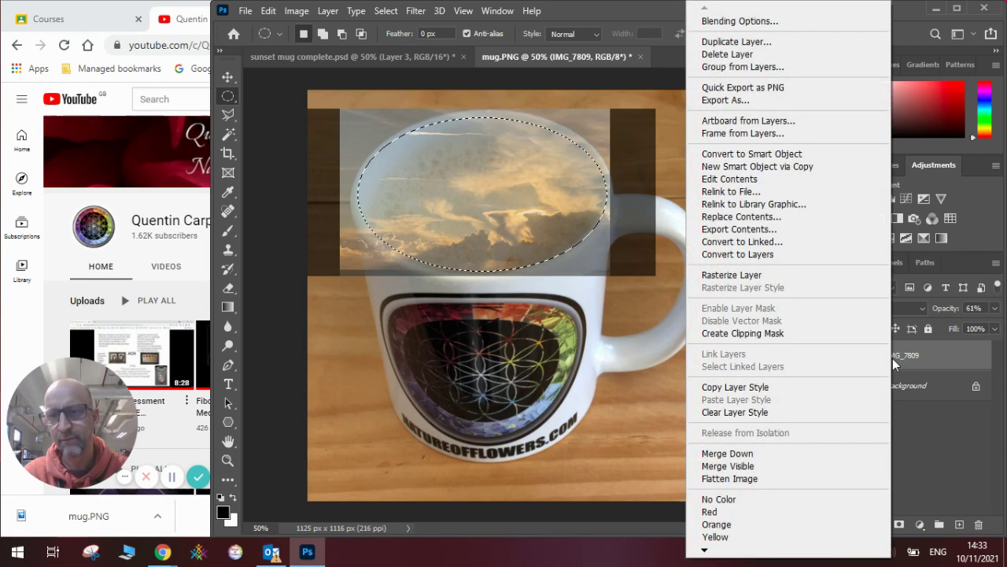
pyautogui.click(774, 276)
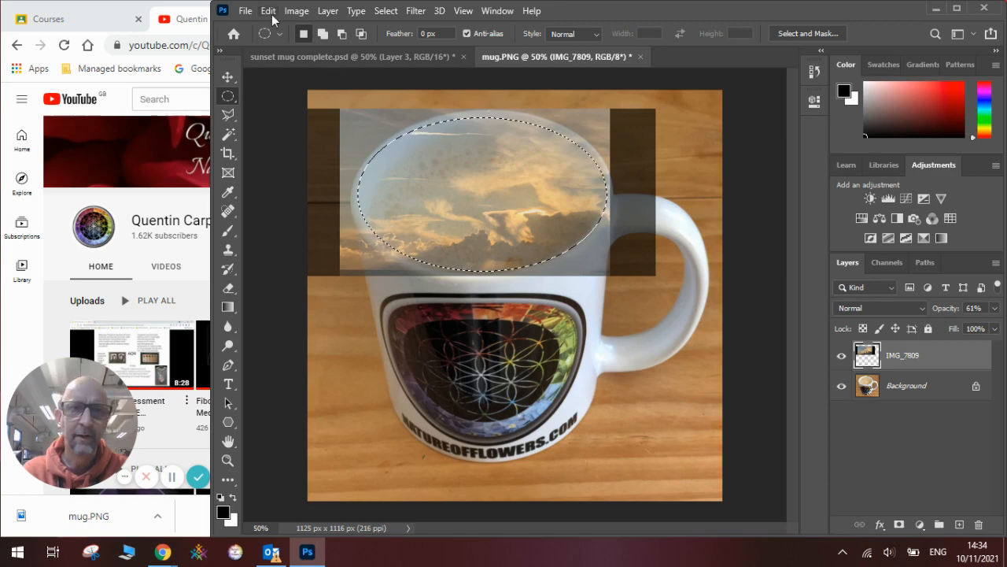
pyautogui.click(269, 10)
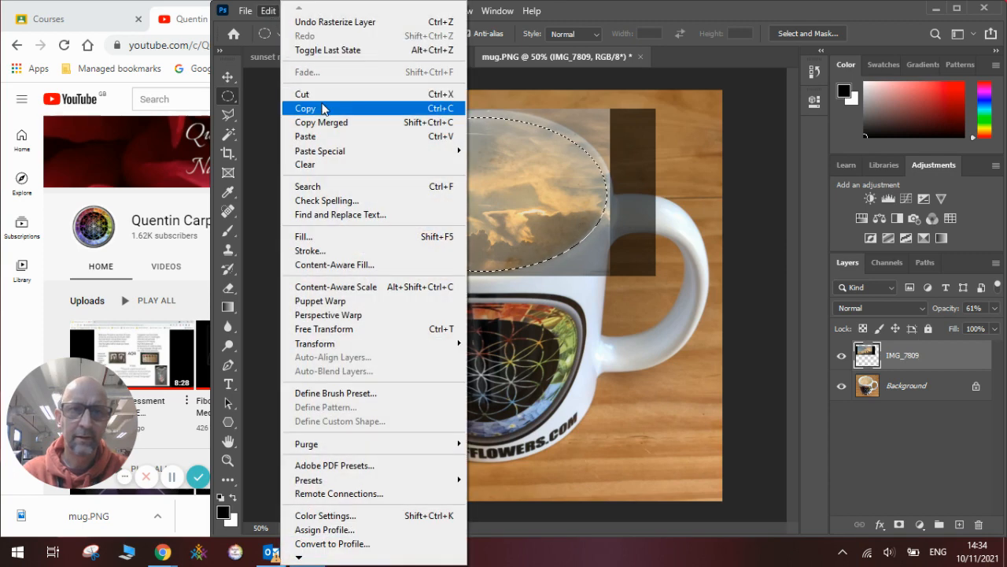
pyautogui.click(306, 107)
pyautogui.click(269, 10)
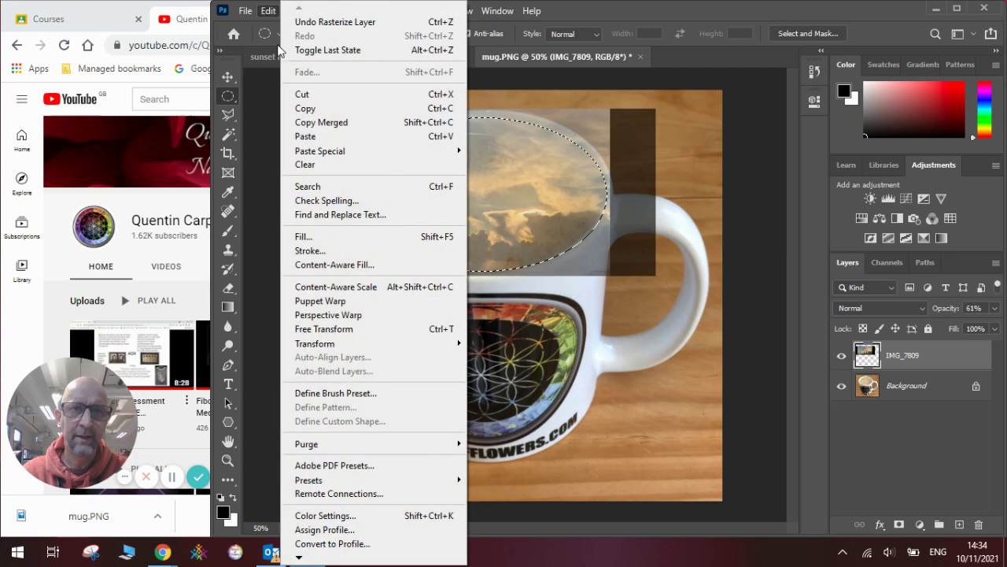
pyautogui.click(312, 134)
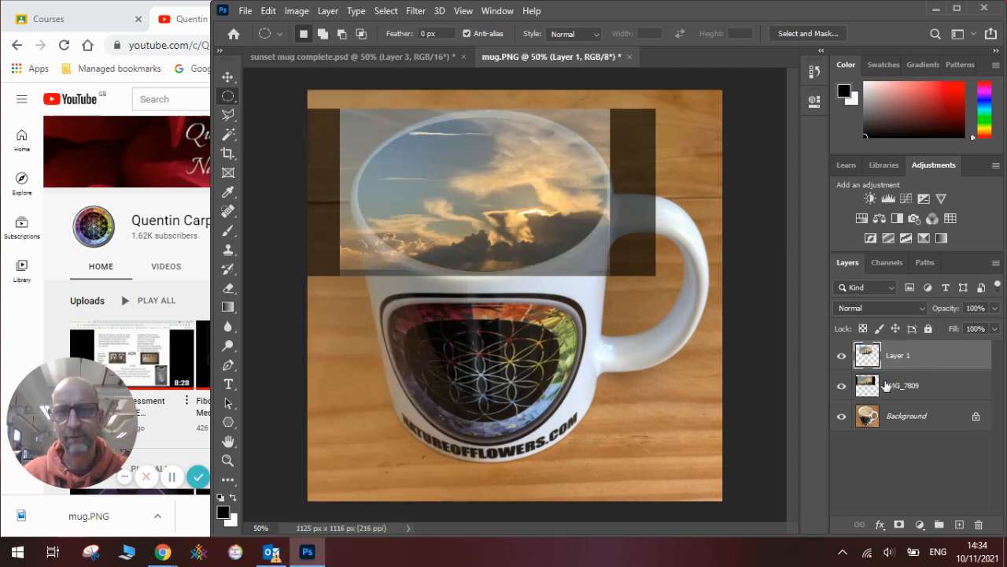
# Step: Hide the rectangular IMG_7809 sky layer, leaving only the oval over the mug
pyautogui.click(842, 385)
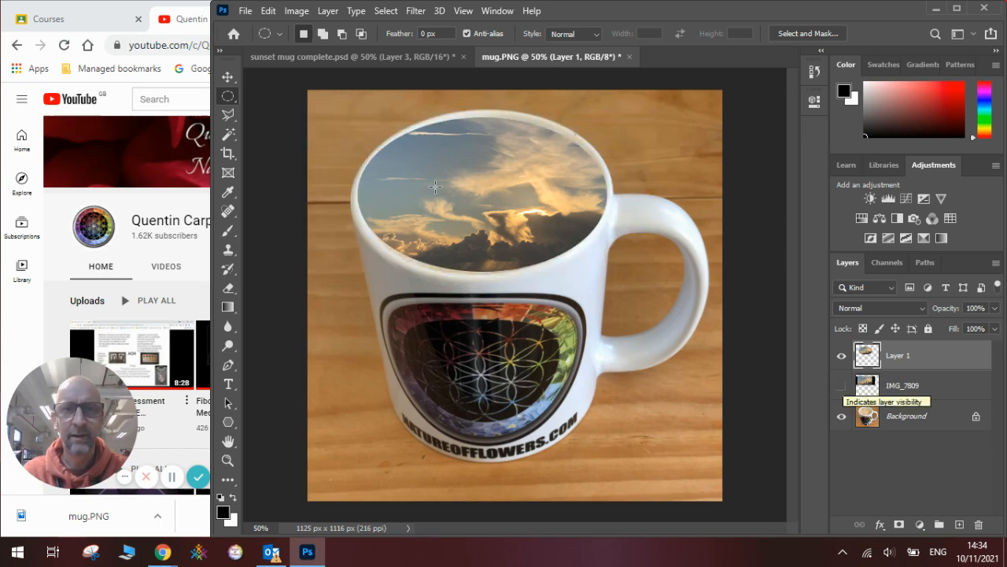
pyautogui.click(228, 78)
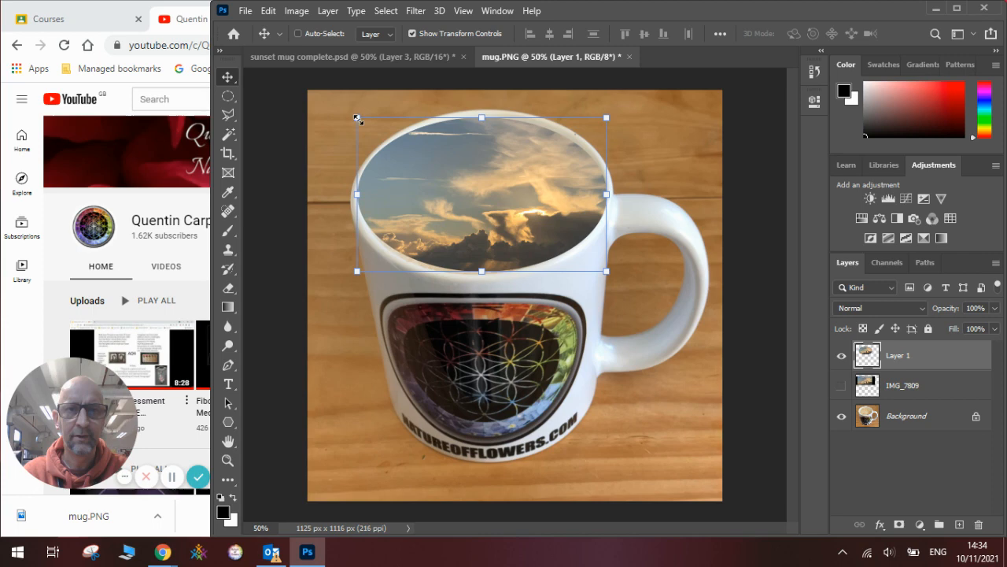
# Step: Scale Layer 1's sky oval to about 95% inside the rim and compare with the finished document
pyautogui.moveTo(356, 118); pyautogui.dragTo(367, 124)
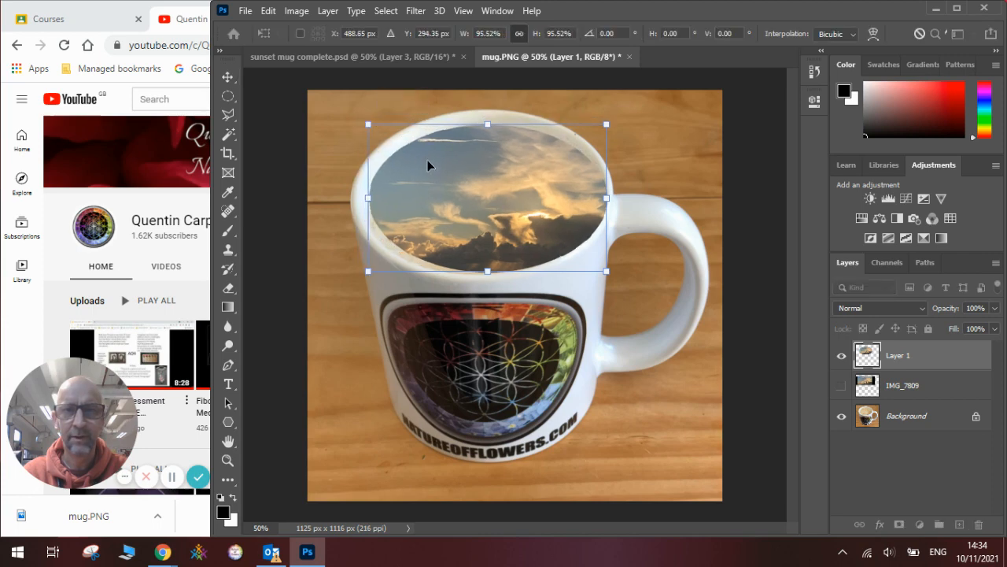
pyautogui.moveTo(429, 165); pyautogui.dragTo(424, 167)
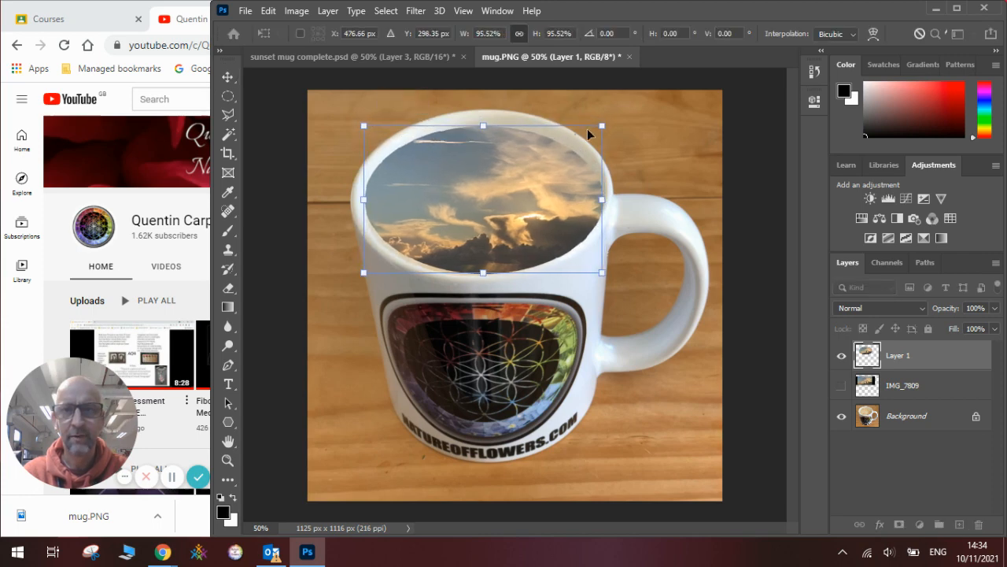
pyautogui.moveTo(606, 122); pyautogui.dragTo(610, 126)
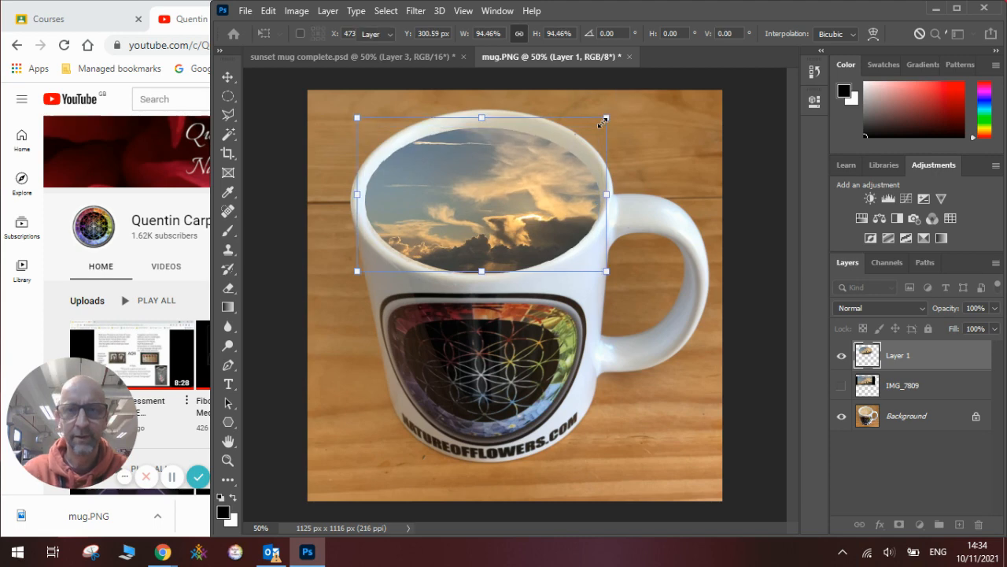
pyautogui.press('Return')
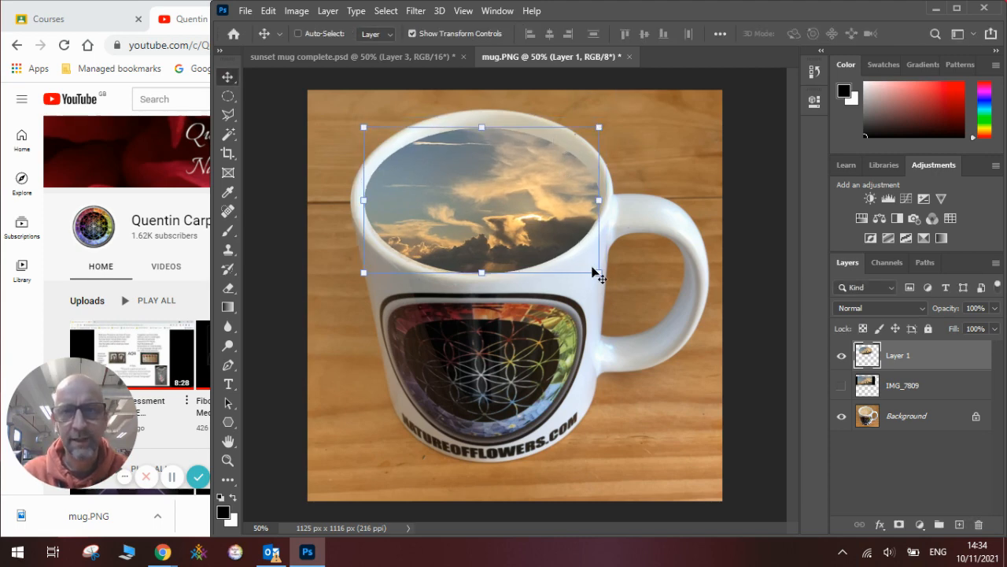
pyautogui.click(423, 60)
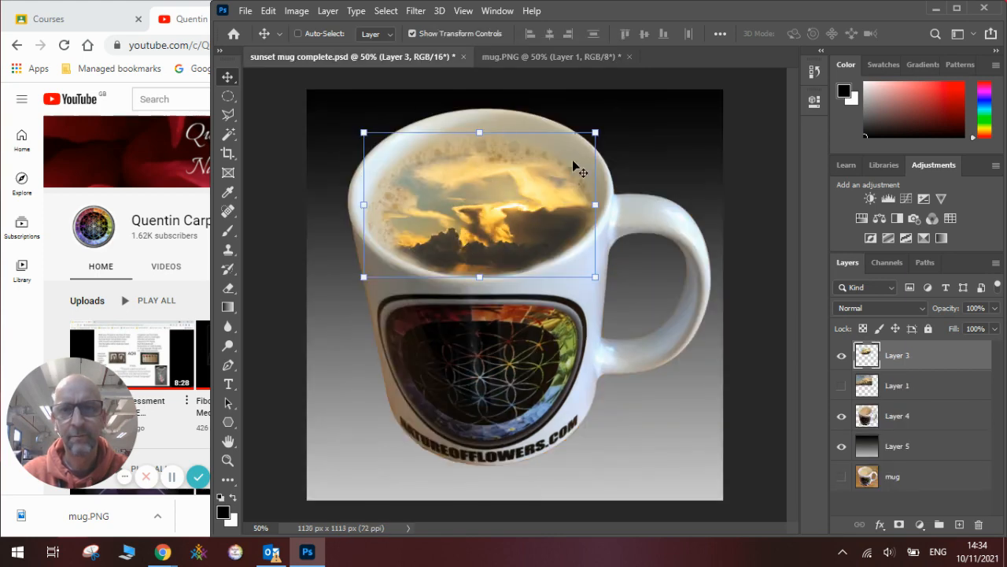
pyautogui.click(526, 58)
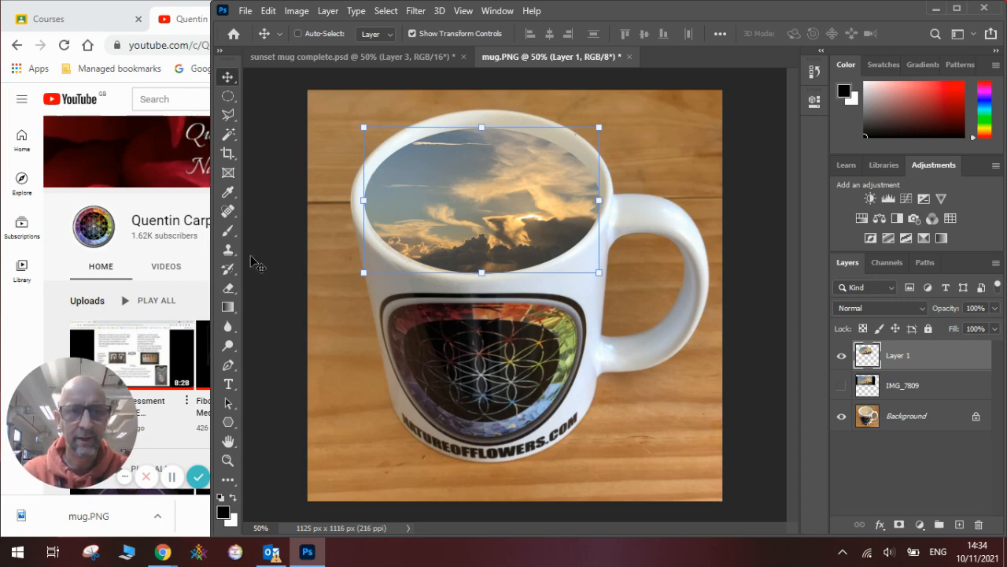
# Step: Set the Eraser to the Soft Round preset from General Brushes at 95 px
pyautogui.click(228, 288)
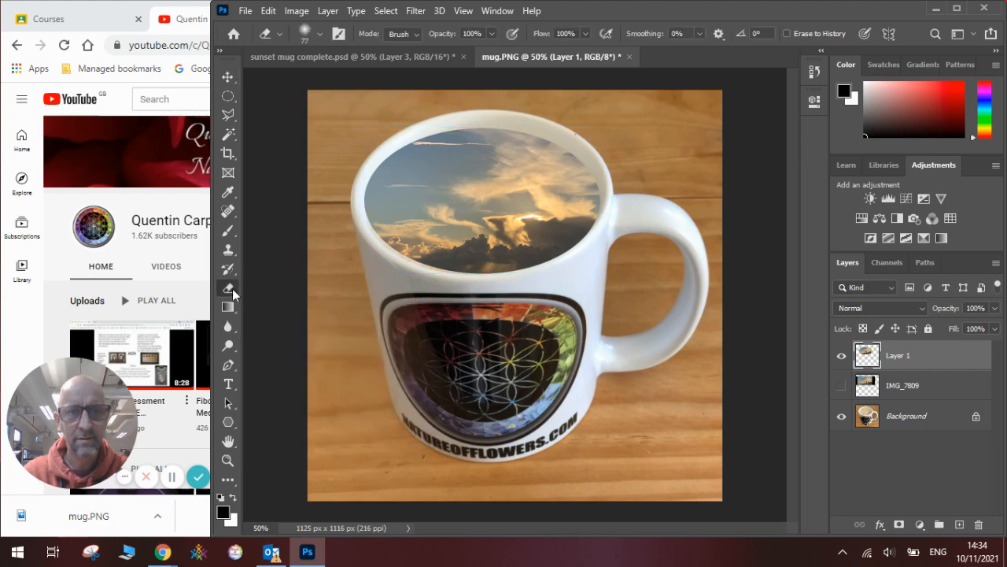
pyautogui.click(318, 34)
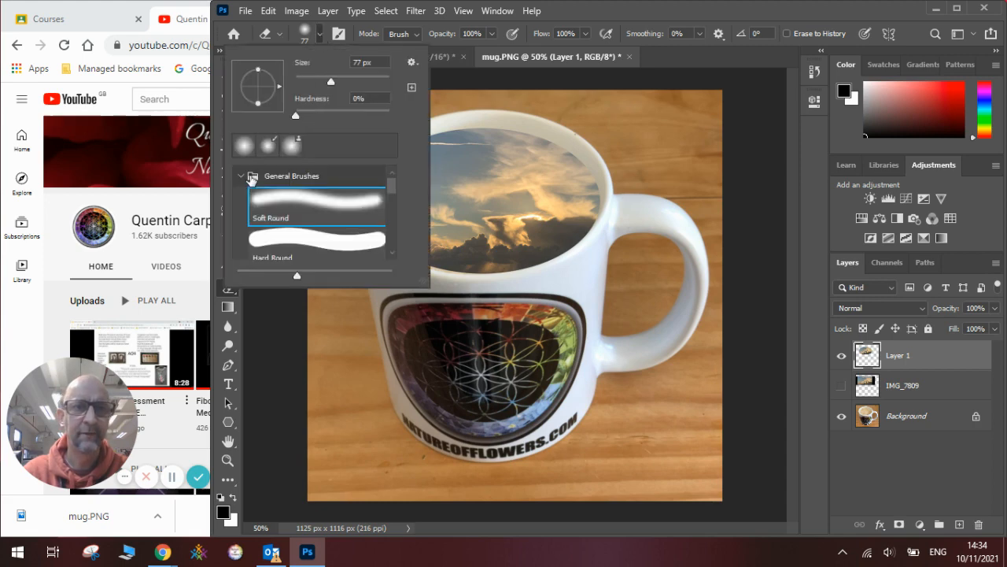
pyautogui.click(242, 176)
pyautogui.click(242, 177)
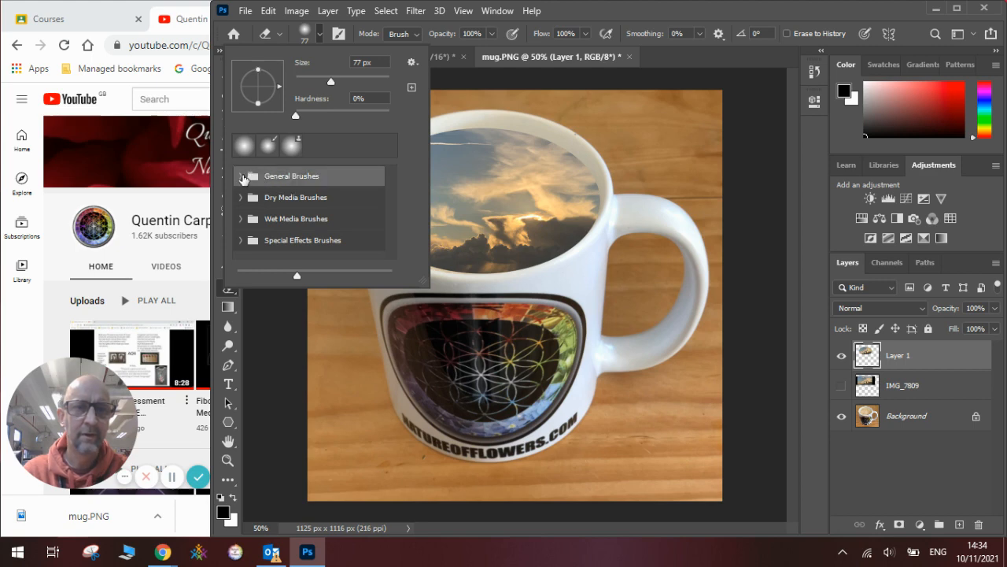
pyautogui.click(242, 176)
pyautogui.click(261, 198)
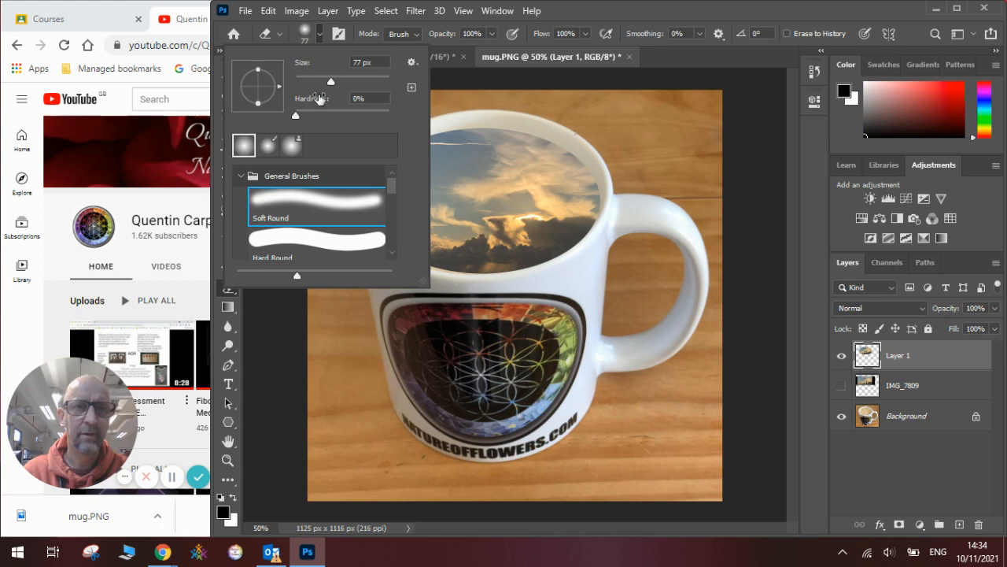
pyautogui.moveTo(327, 78); pyautogui.dragTo(340, 79)
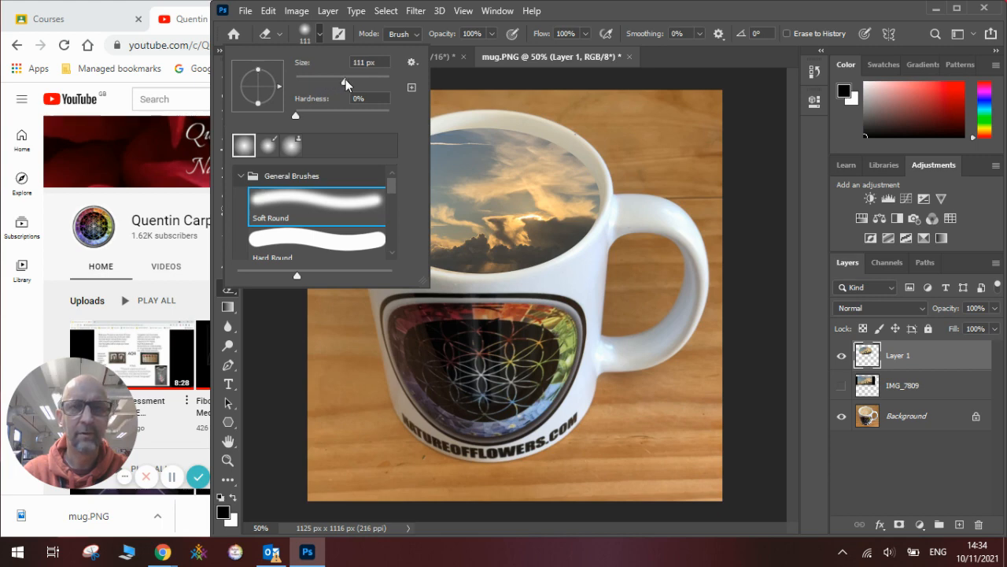
pyautogui.click(499, 119)
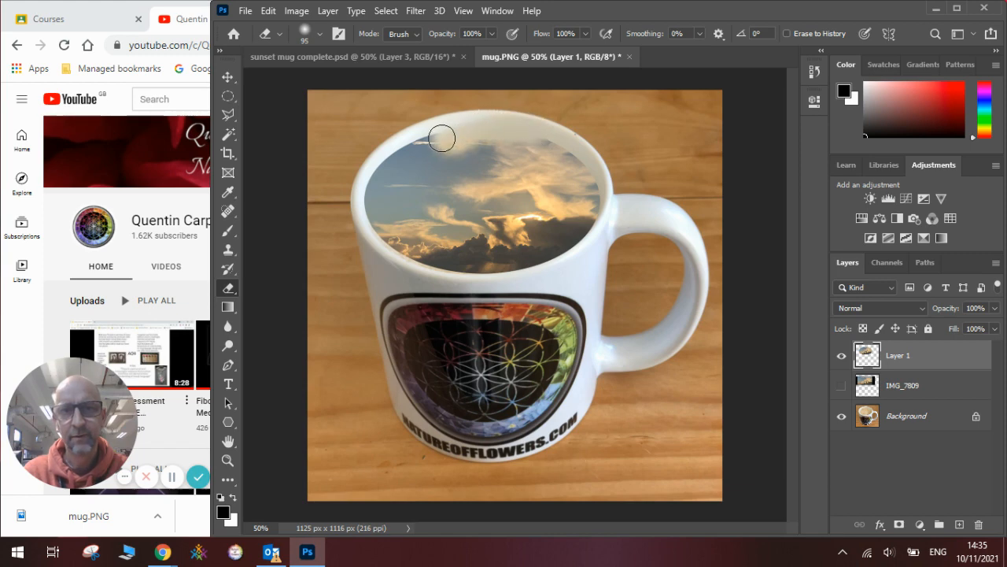
# Step: Softly erase the sky oval's edges along the rim so the froth shows around it
pyautogui.moveTo(454, 140)
pyautogui.mouseDown()
pyautogui.moveTo(382, 167)
pyautogui.moveTo(366, 217)
pyautogui.moveTo(396, 255)
pyautogui.moveTo(470, 288)
pyautogui.moveTo(504, 286)
pyautogui.mouseUp()
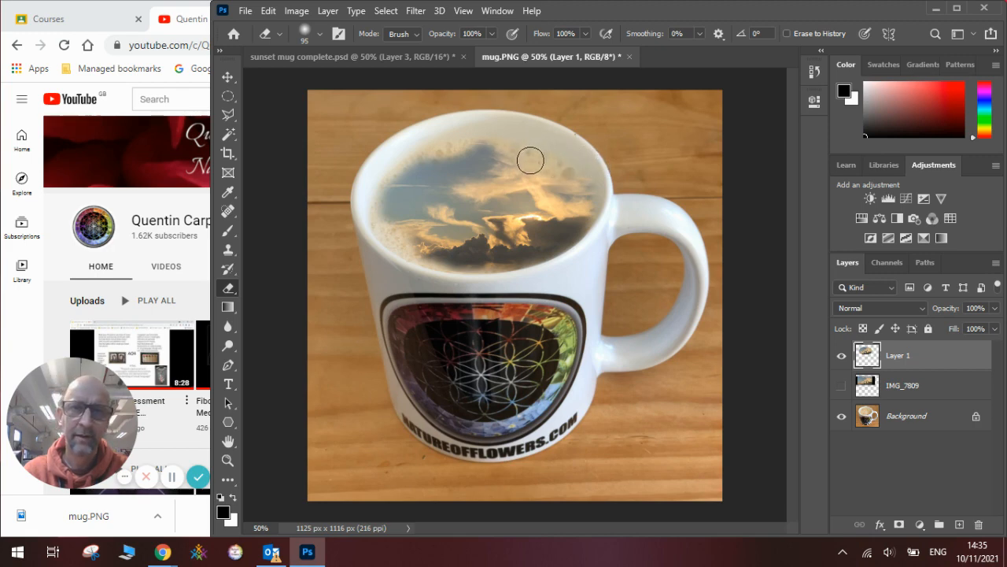
pyautogui.moveTo(531, 161); pyautogui.dragTo(488, 133)
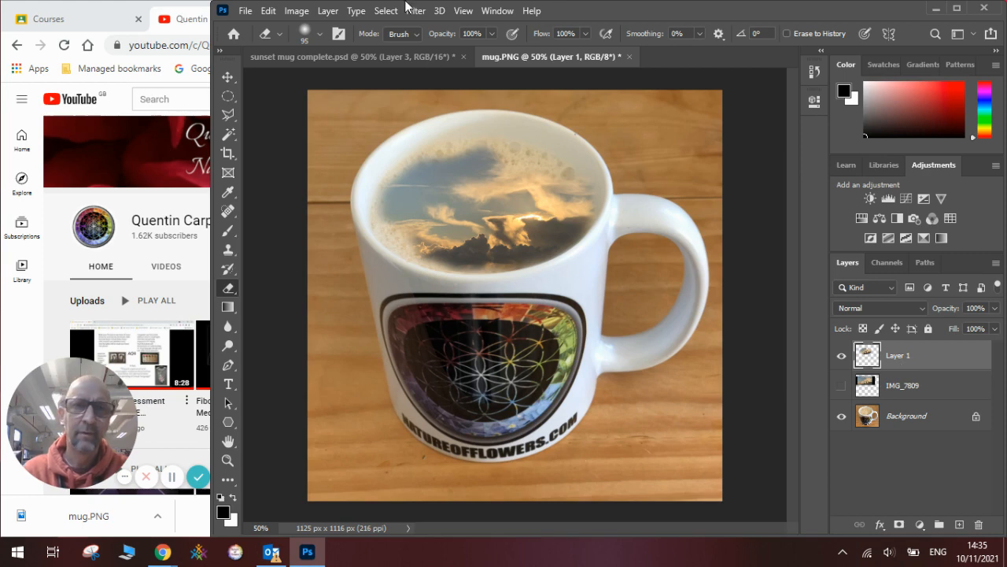
# Step: Apply Brightness/Contrast to the sky layer with contrast 83 and brightness -15
pyautogui.click(297, 11)
pyautogui.moveTo(319, 48)
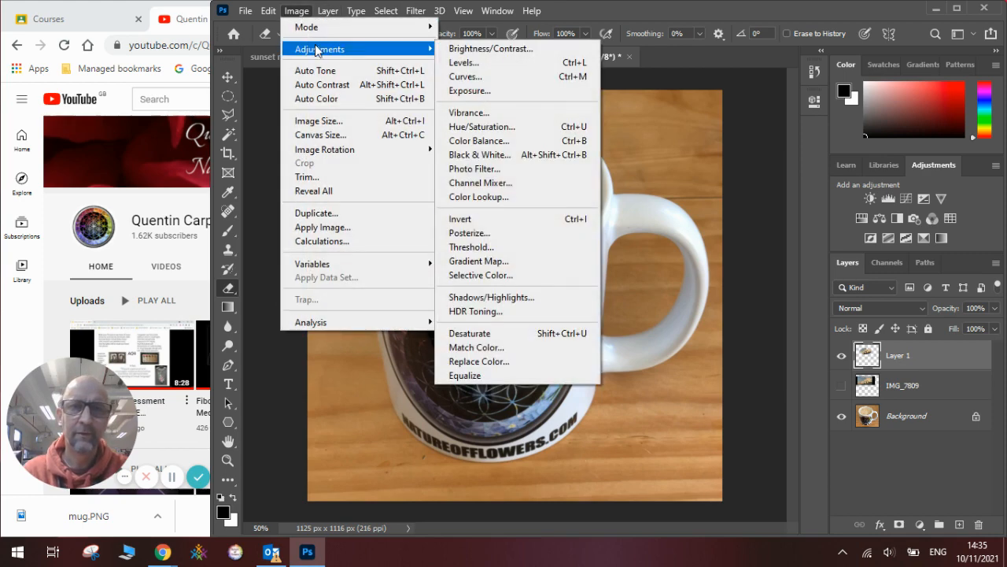
pyautogui.click(490, 48)
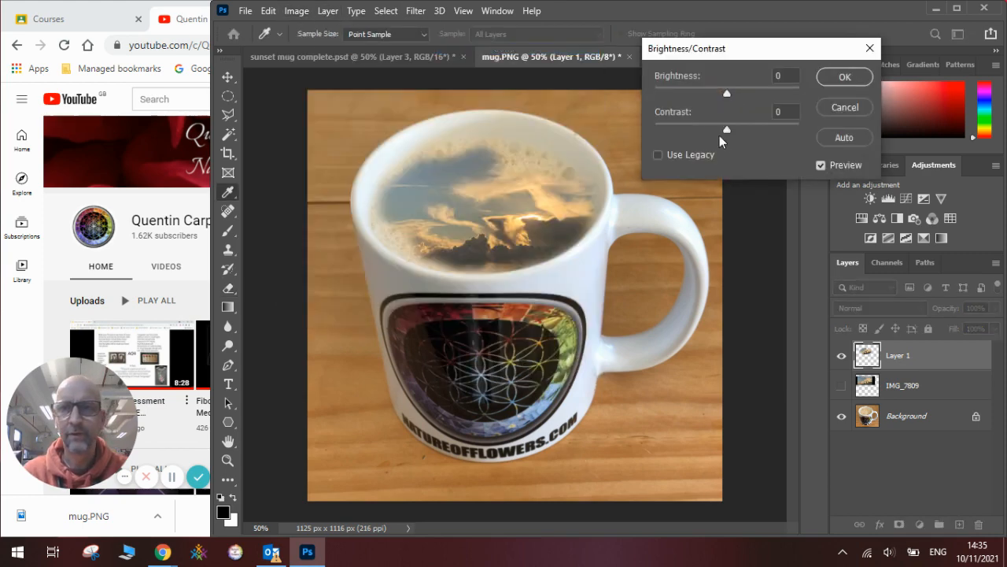
pyautogui.moveTo(727, 129); pyautogui.dragTo(783, 127)
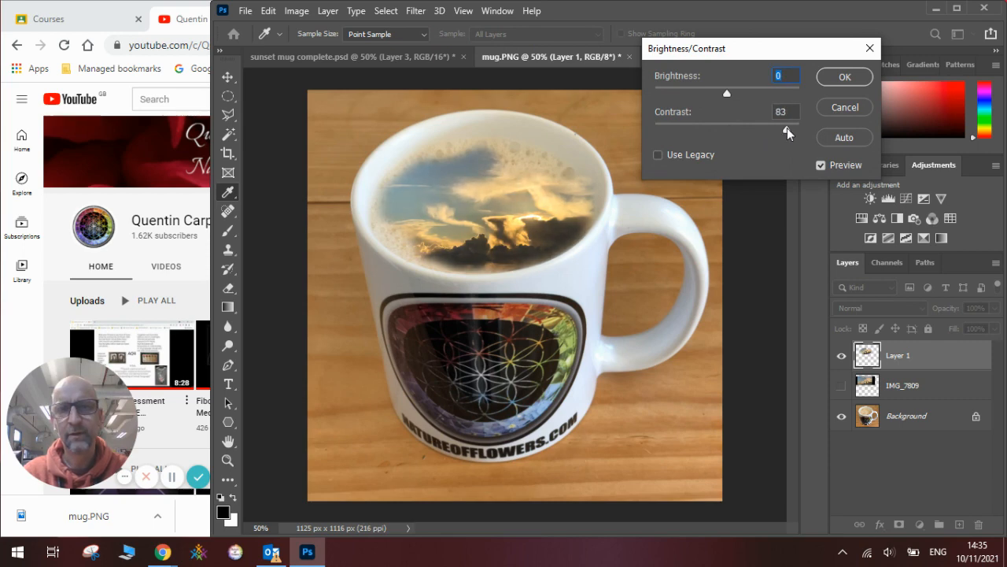
pyautogui.moveTo(726, 92); pyautogui.dragTo(719, 94)
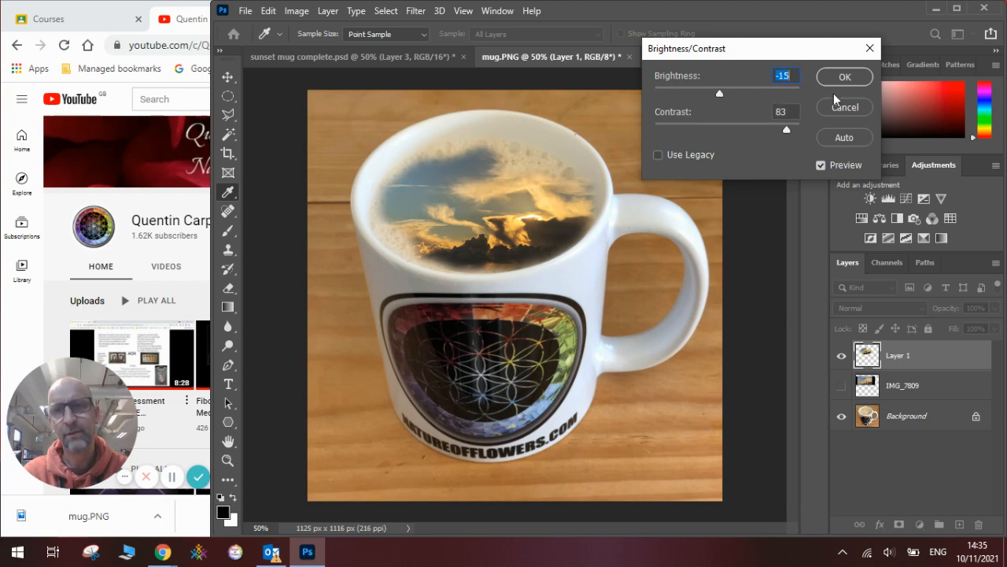
pyautogui.click(844, 77)
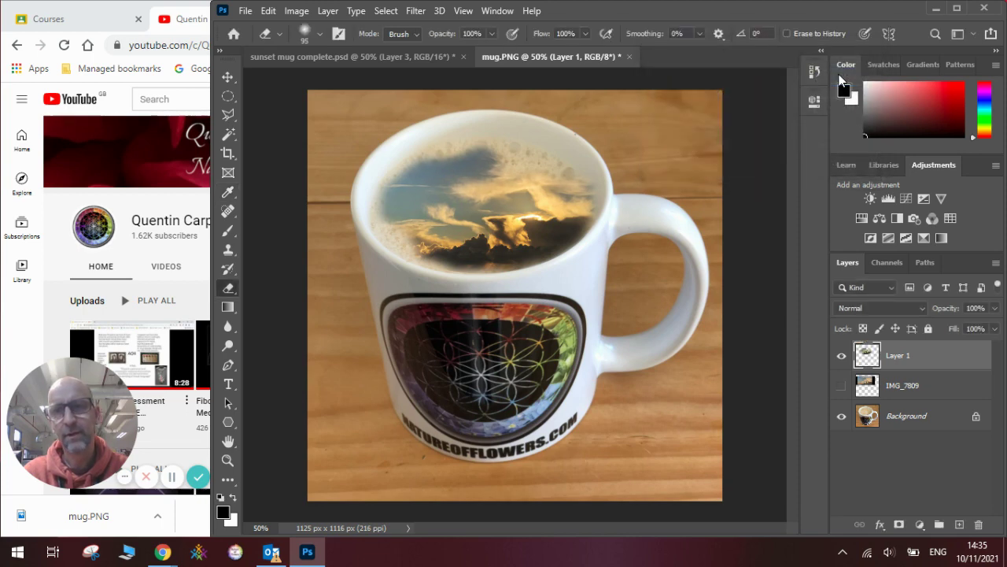
# Step: Apply Brightness/Contrast to the Background layer with contrast 45 and brightness -12
pyautogui.click(899, 415)
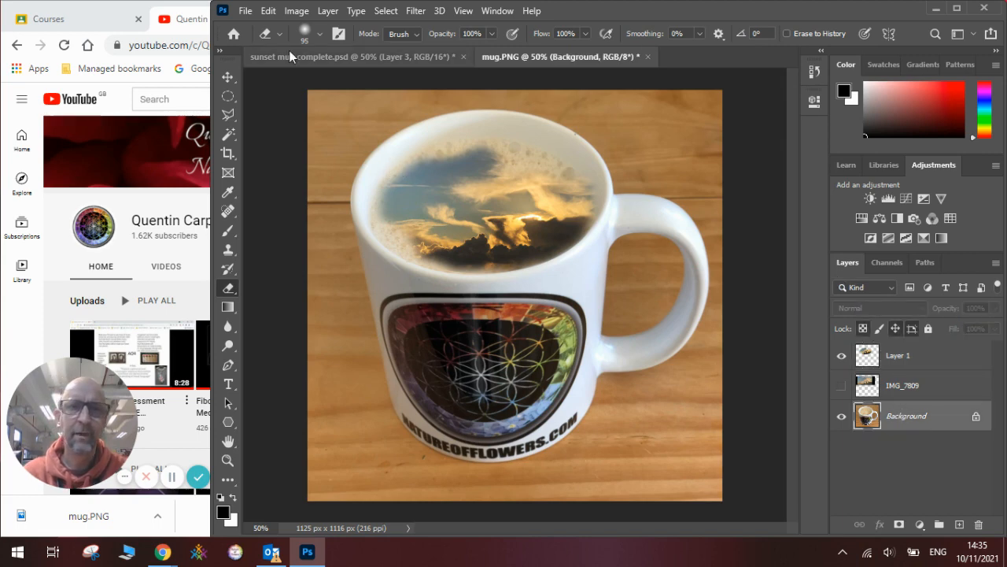
pyautogui.click(296, 10)
pyautogui.moveTo(319, 49)
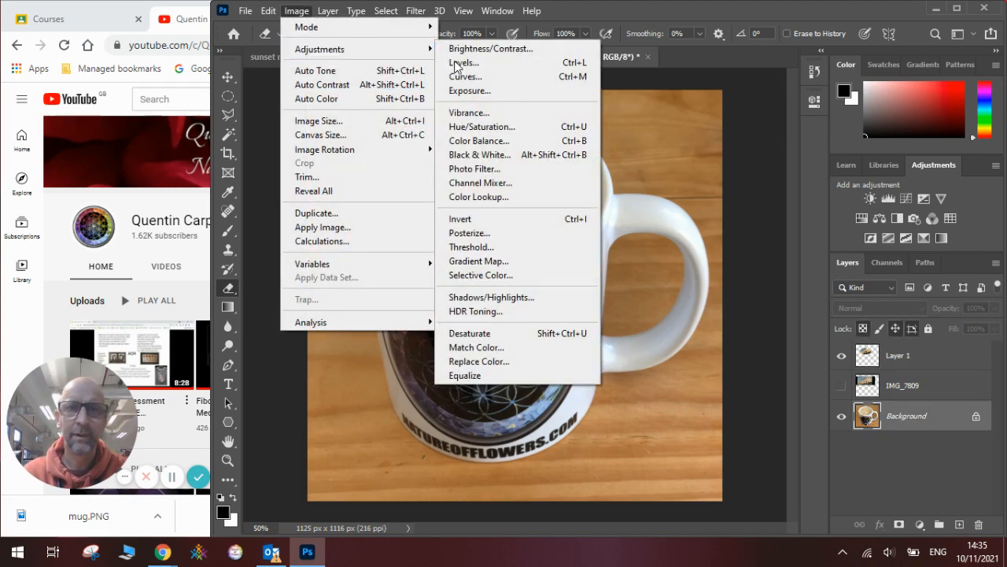
pyautogui.click(502, 48)
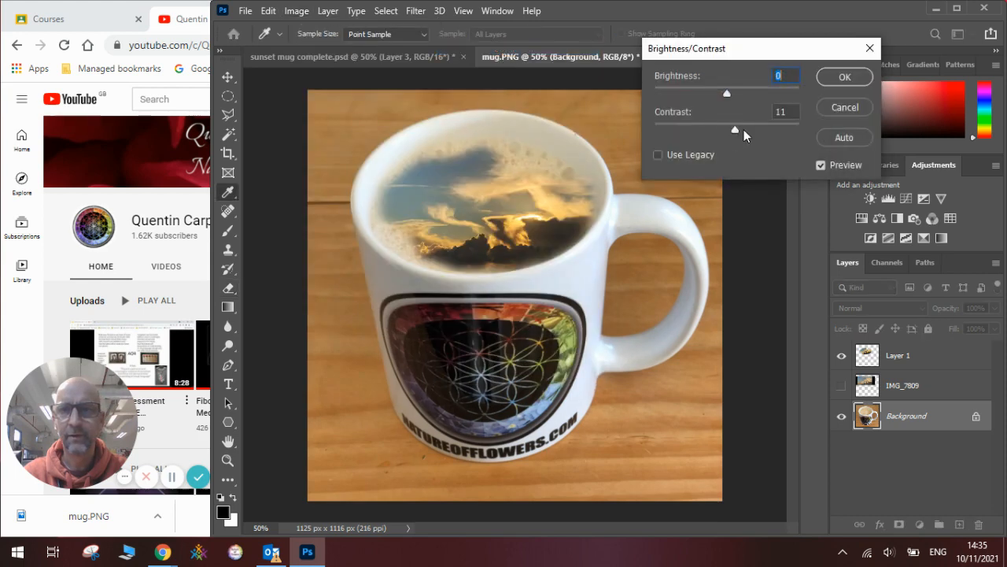
pyautogui.moveTo(726, 94); pyautogui.dragTo(722, 95)
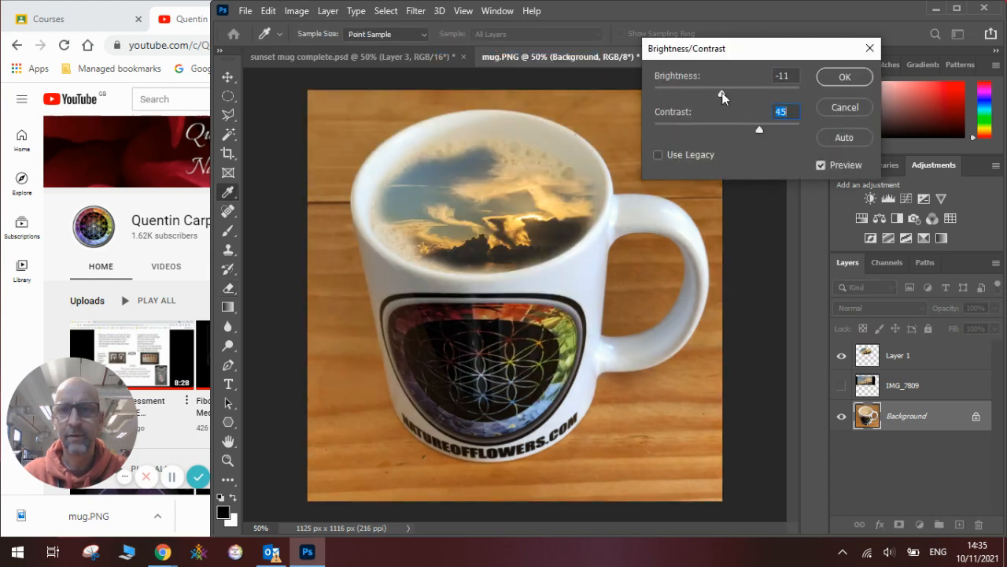
pyautogui.click(844, 77)
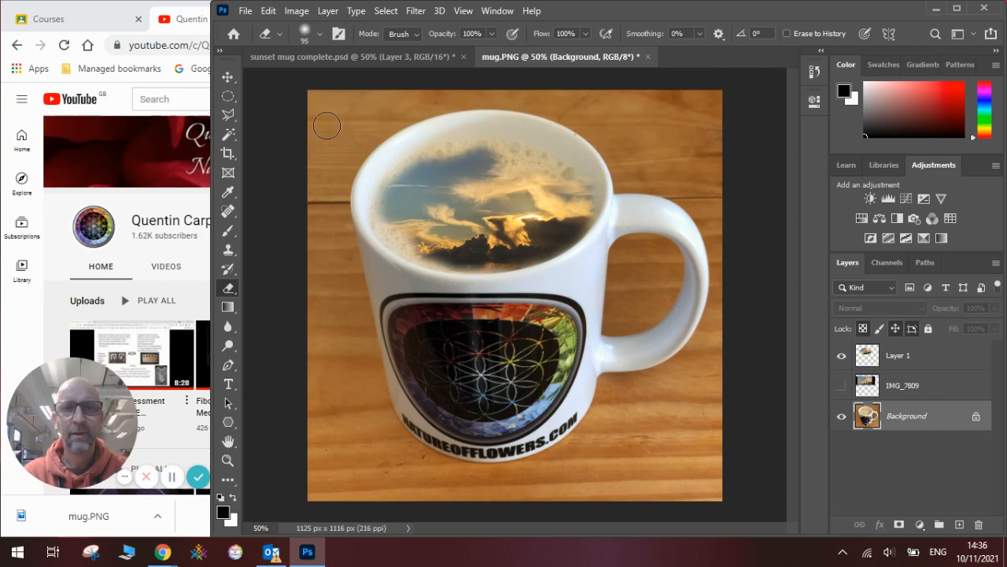
pyautogui.click(368, 60)
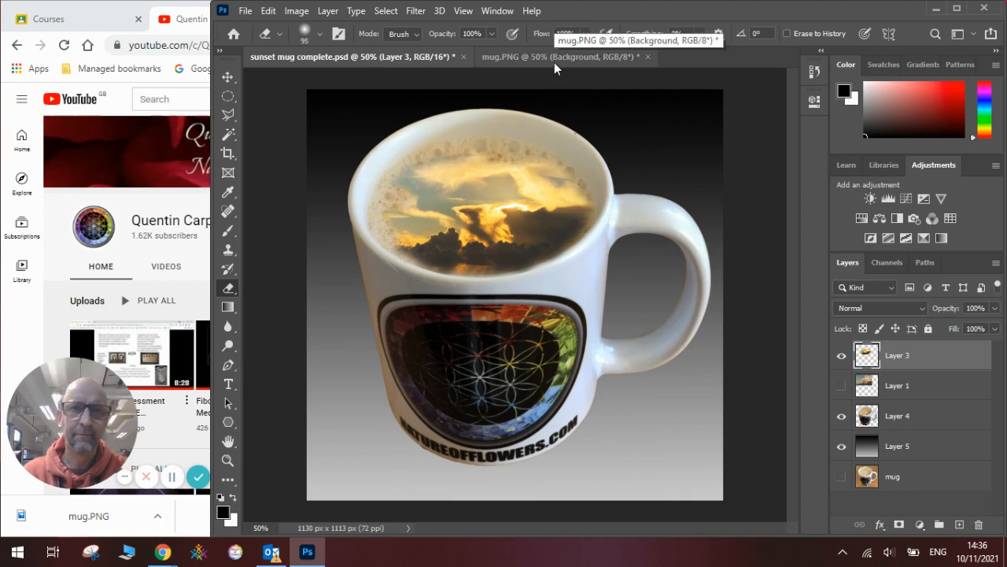
pyautogui.click(554, 63)
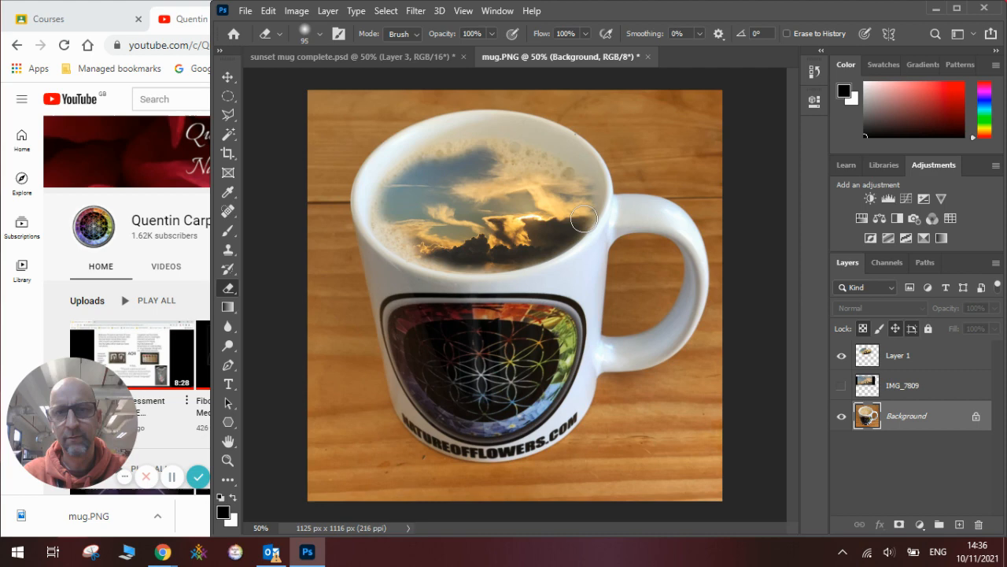
pyautogui.click(228, 116)
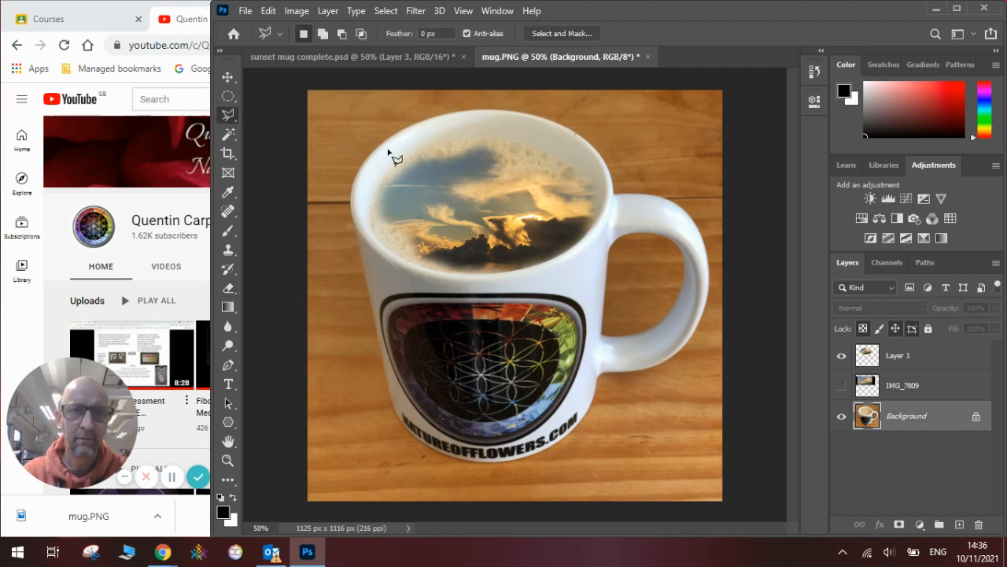
pyautogui.moveTo(368, 154); pyautogui.dragTo(354, 222)
pyautogui.press('Escape')
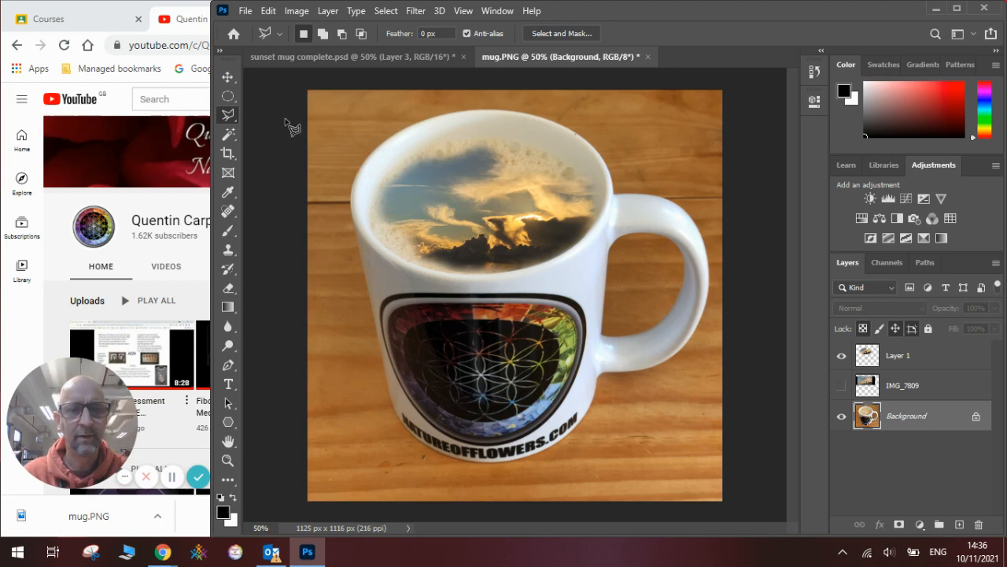
# Step: Try Select > Subject on the mug, then unlock the Background into Layer 0
pyautogui.click(386, 11)
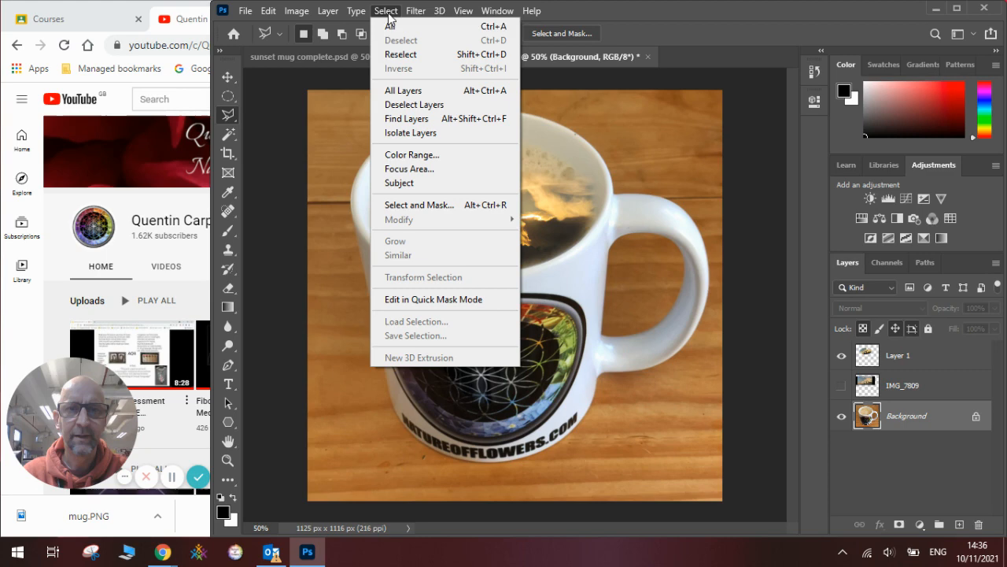
pyautogui.click(402, 183)
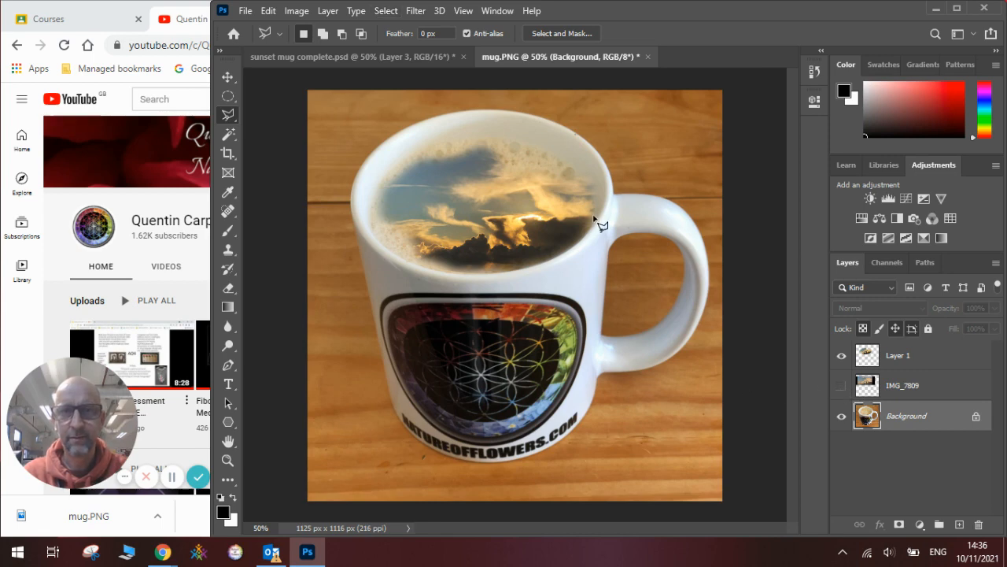
pyautogui.click(976, 418)
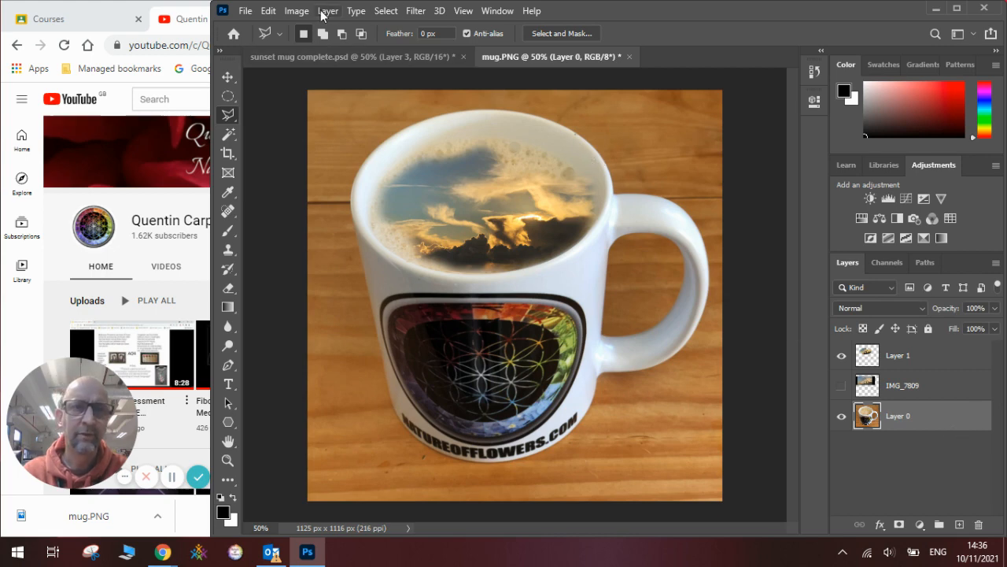
# Step: Retry Select > Subject on Layer 0 and return to the Elliptical Marquee tool
pyautogui.click(386, 11)
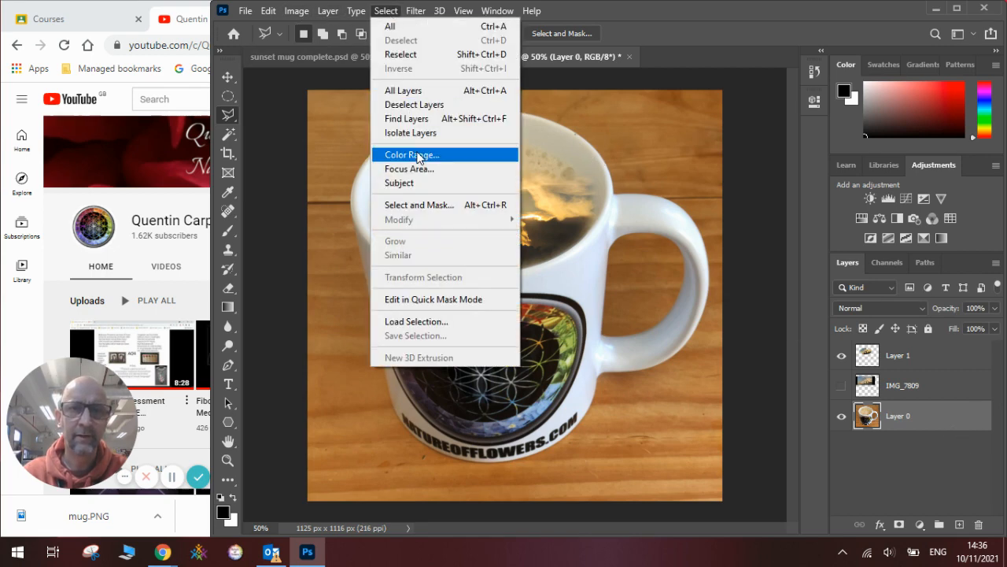
pyautogui.click(415, 182)
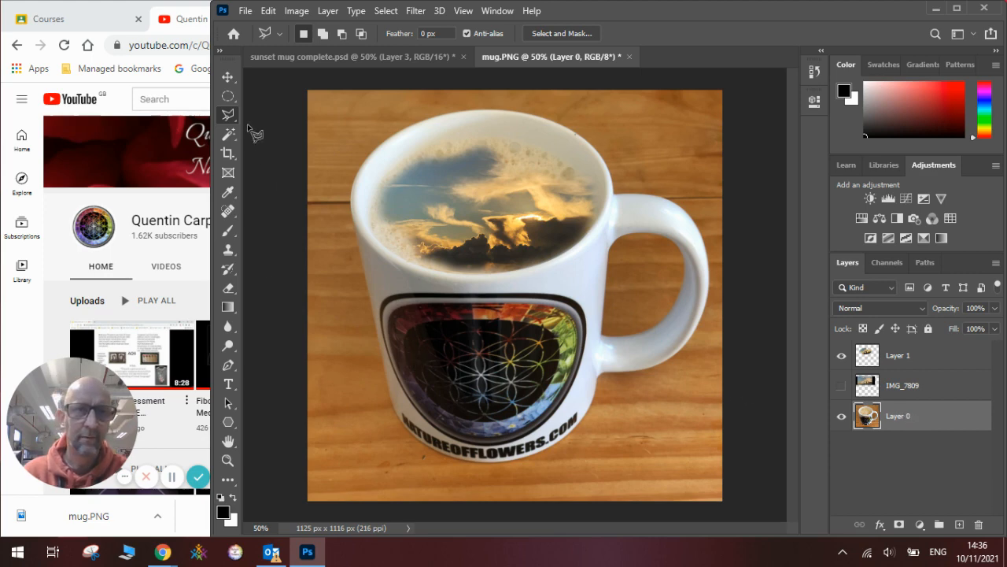
pyautogui.click(228, 95)
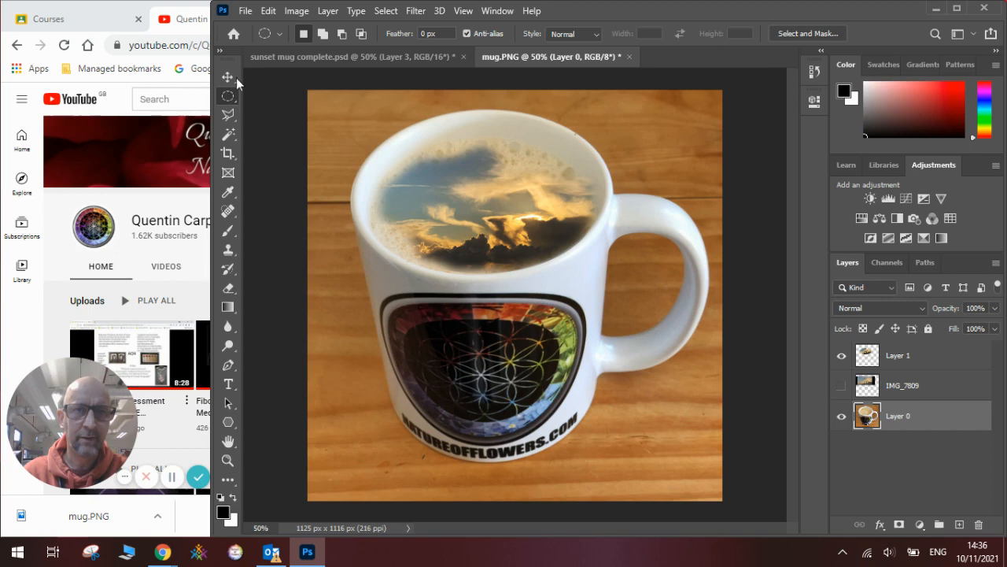
# Step: With the Move tool active, use Select Subject to select the whole mug including its handle
pyautogui.click(228, 77)
pyautogui.click(385, 11)
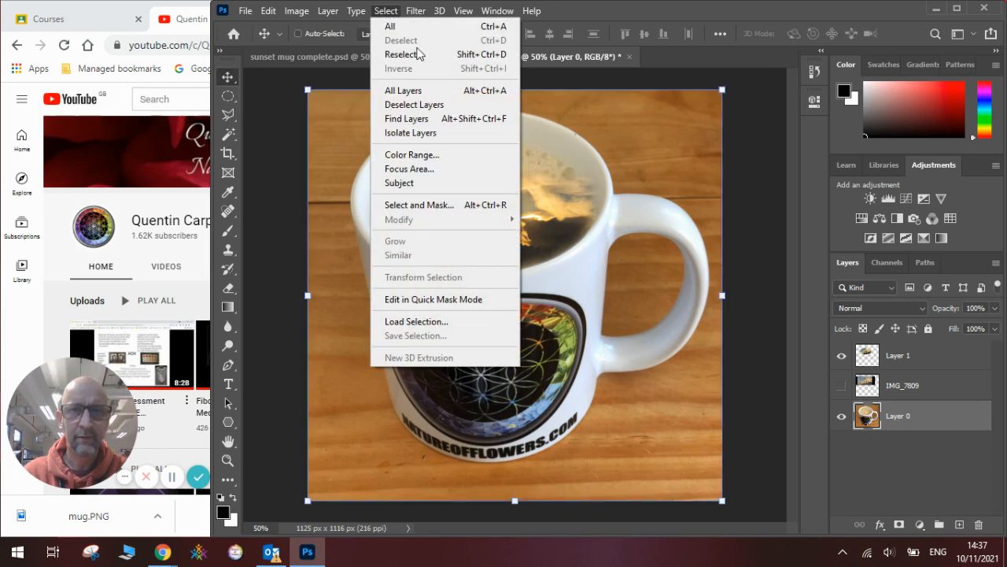
pyautogui.click(433, 184)
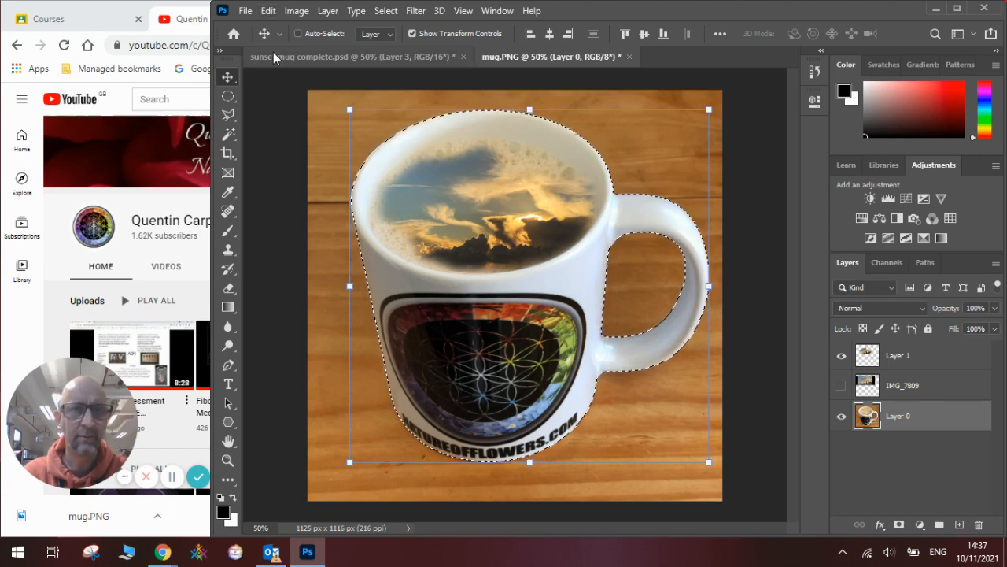
# Step: Copy and paste the selected mug onto its own Layer 2 and hide the original Layer 0
pyautogui.click(269, 10)
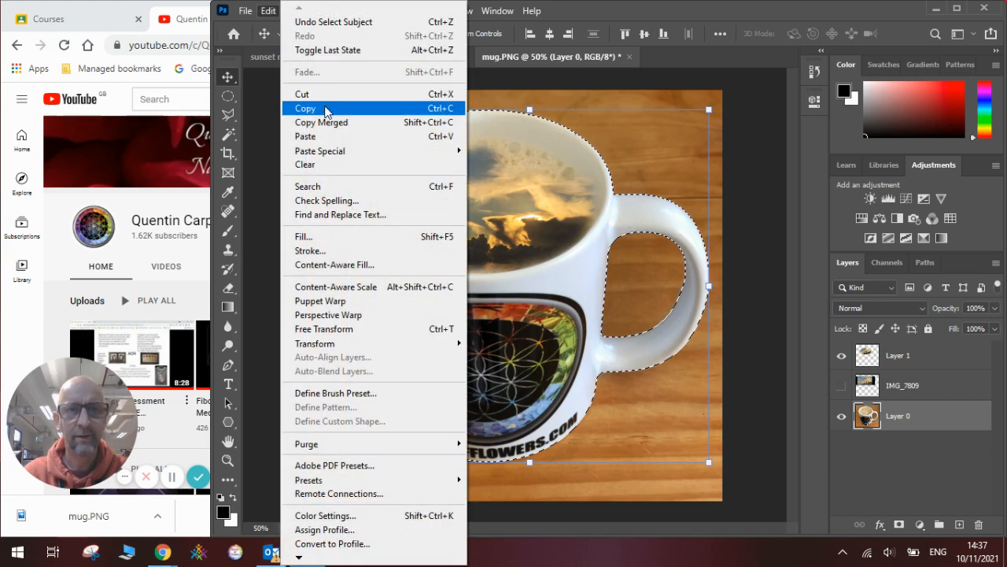
pyautogui.click(325, 110)
pyautogui.click(268, 10)
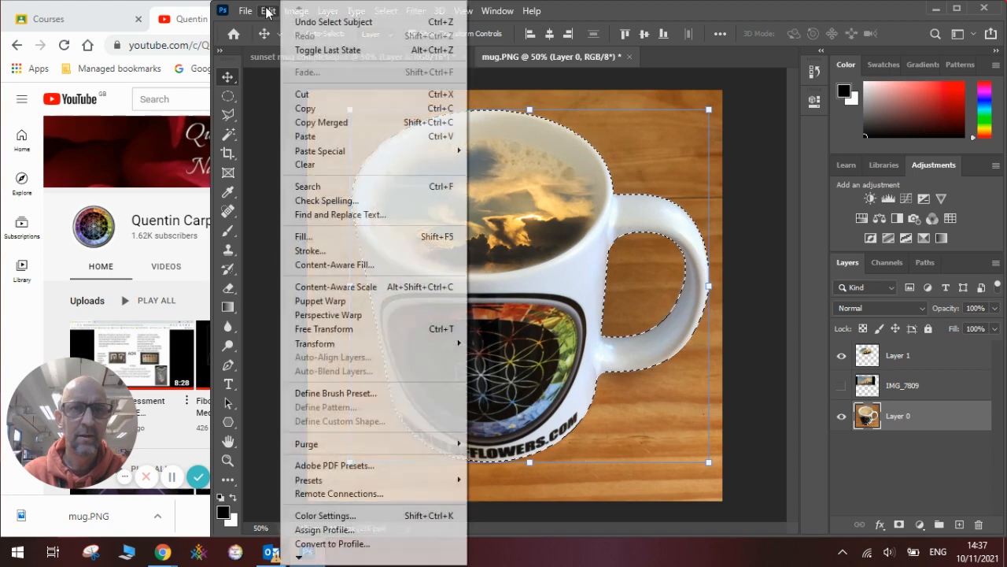
pyautogui.click(305, 136)
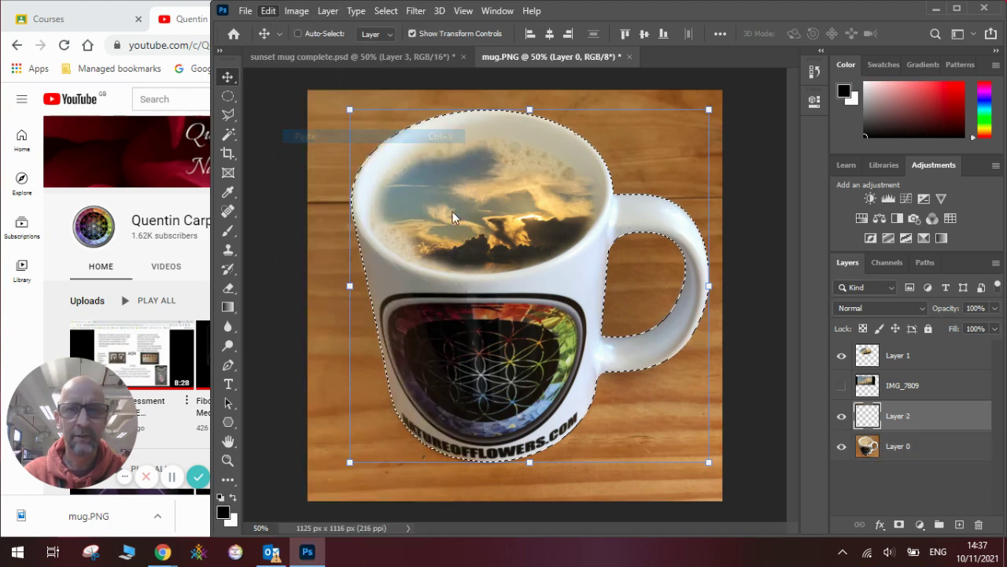
pyautogui.click(842, 446)
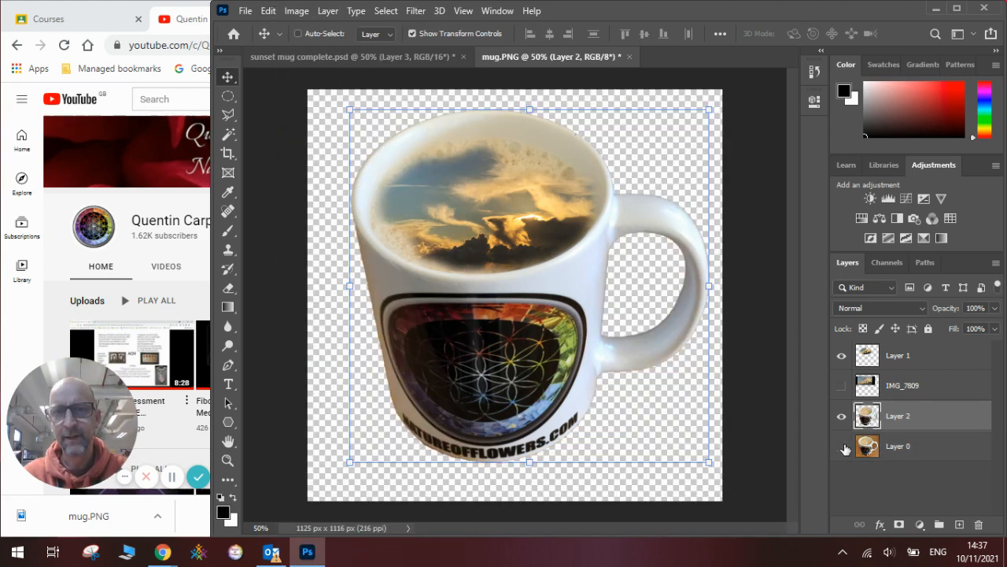
# Step: Add a new empty layer and pick the Gradient Tool for it
pyautogui.click(960, 526)
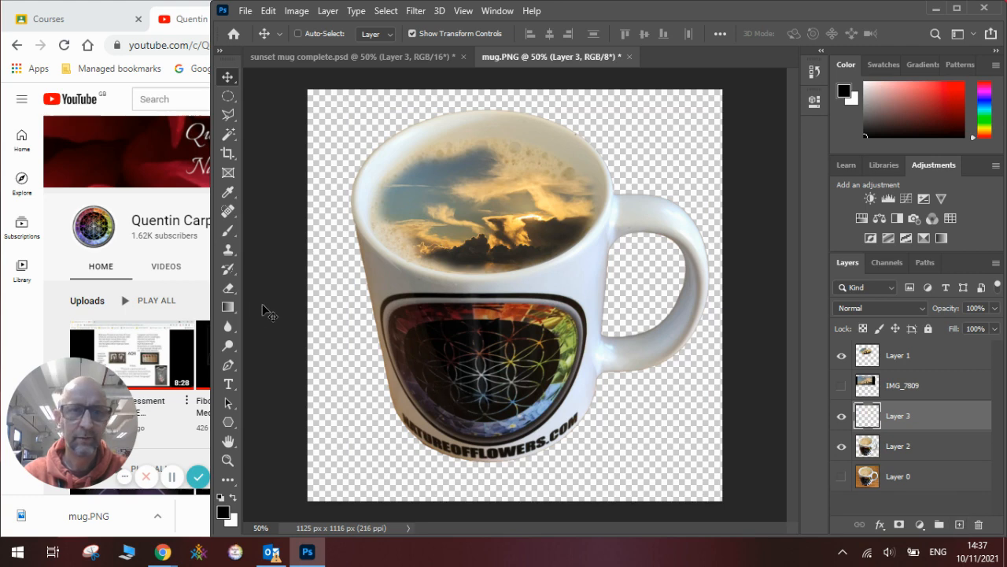
pyautogui.click(228, 307)
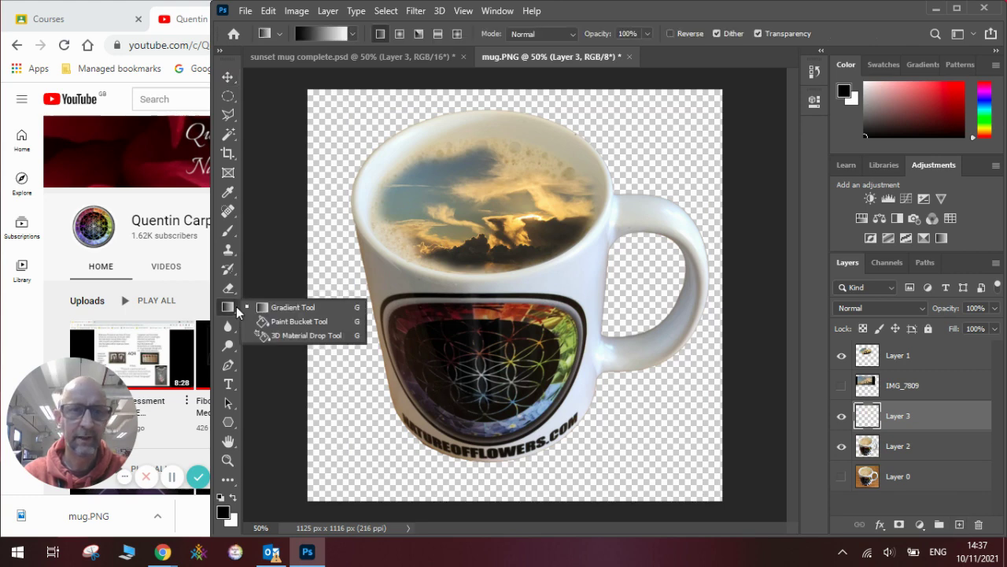
pyautogui.click(287, 306)
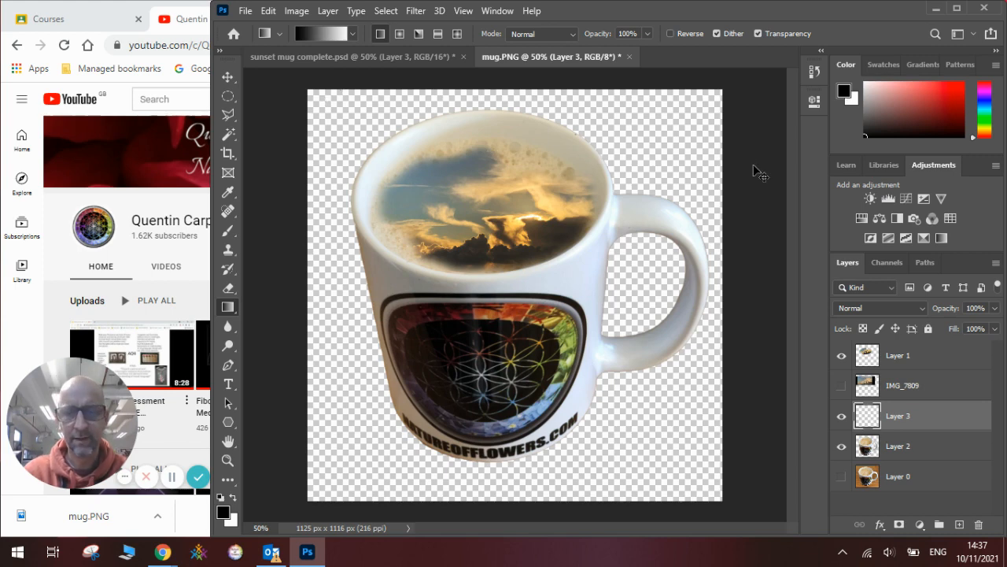
# Step: Fill Layer 3 with a vertical black-to-white gradient dragged from top to bottom
pyautogui.hotkey('ctrl', '-')
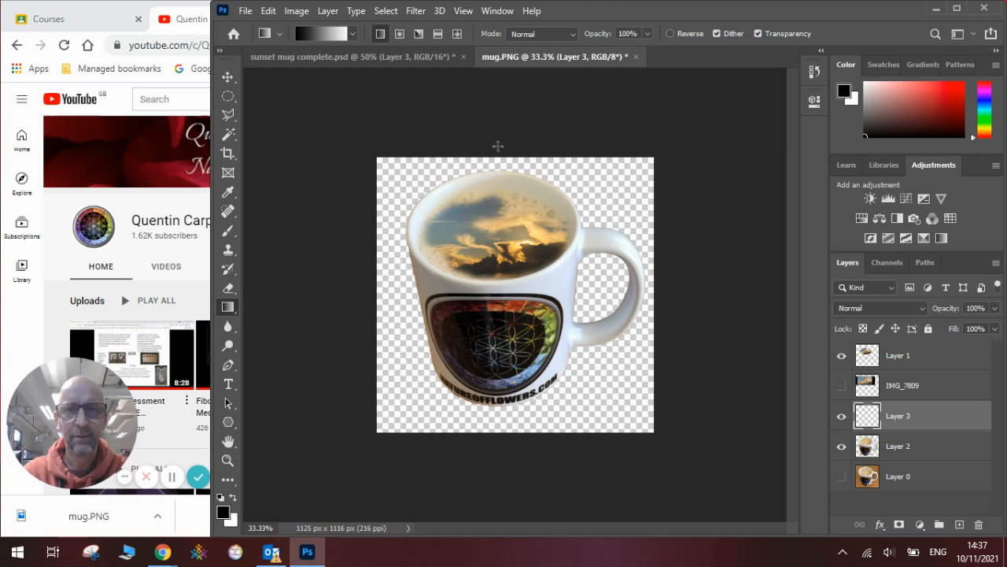
pyautogui.moveTo(502, 212); pyautogui.dragTo(504, 521)
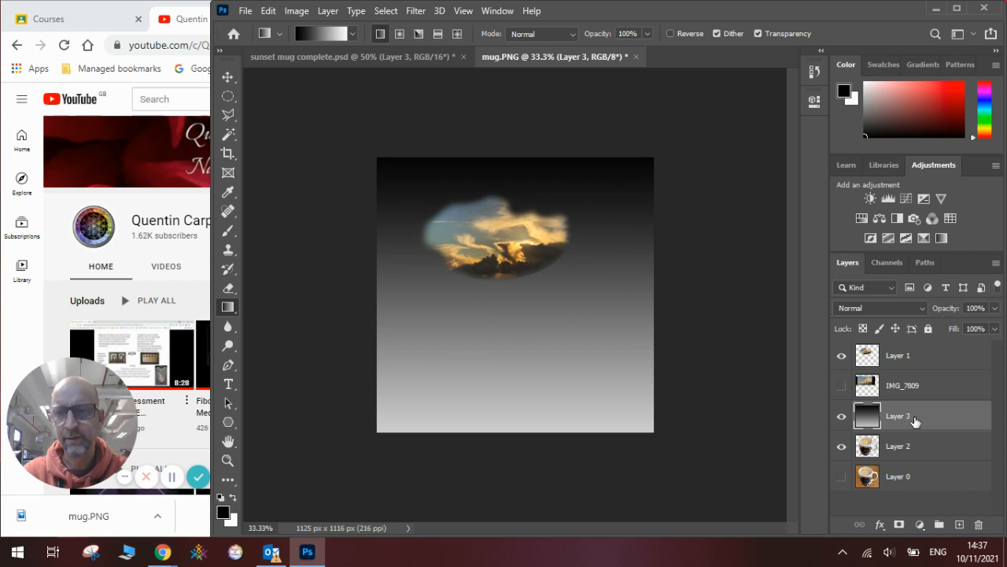
# Step: Move gradient Layer 3 beneath mug Layer 2, zoom to 50%, then bring the YouTube page forward
pyautogui.moveTo(915, 417); pyautogui.dragTo(910, 461)
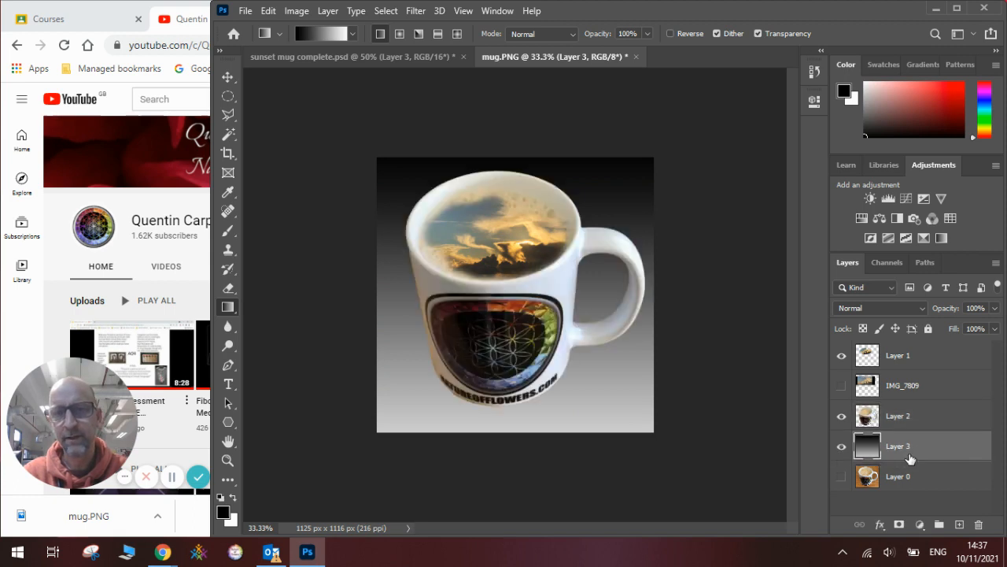
pyautogui.hotkey('ctrl', '+')
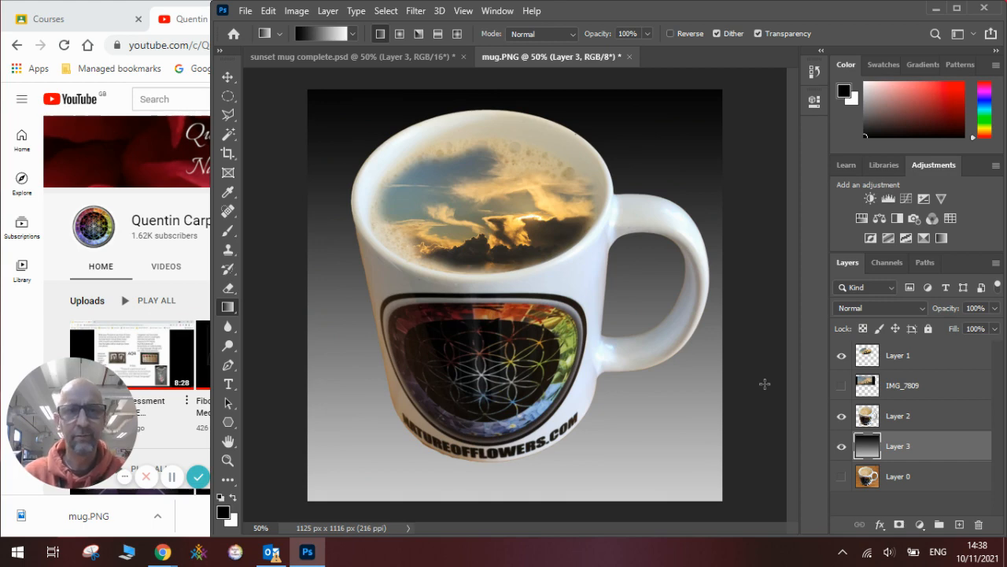
pyautogui.click(200, 206)
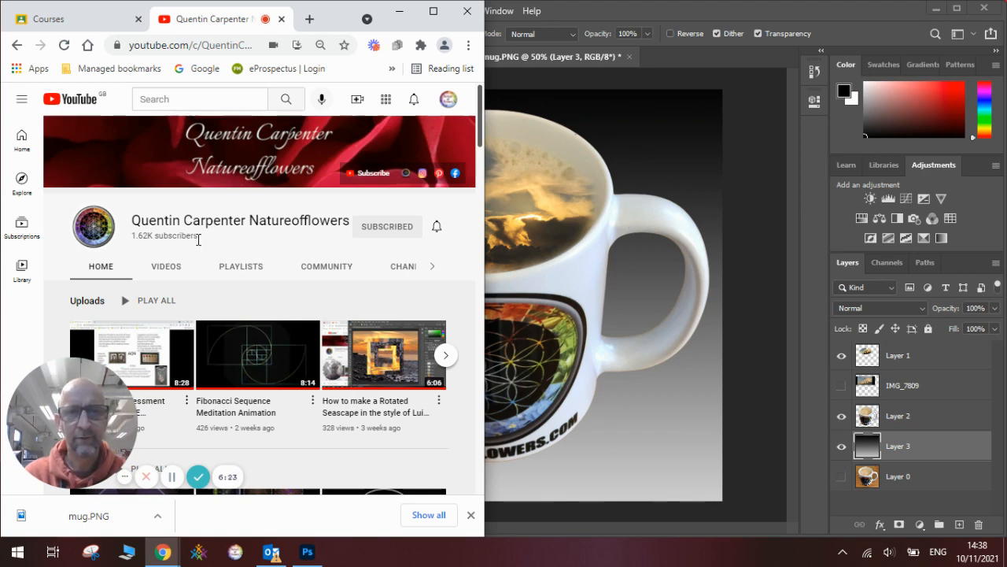
# Step: From the channel's Playlists, open Photoshop Tuturials and play video 10, A Storm in a Tea Cup
pyautogui.click(241, 266)
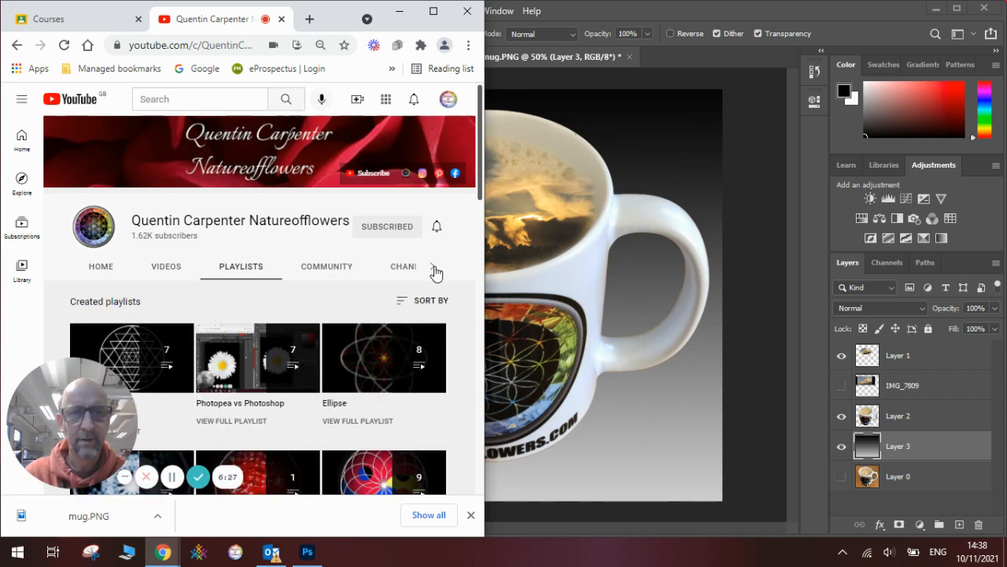
pyautogui.moveTo(480, 181); pyautogui.dragTo(464, 307)
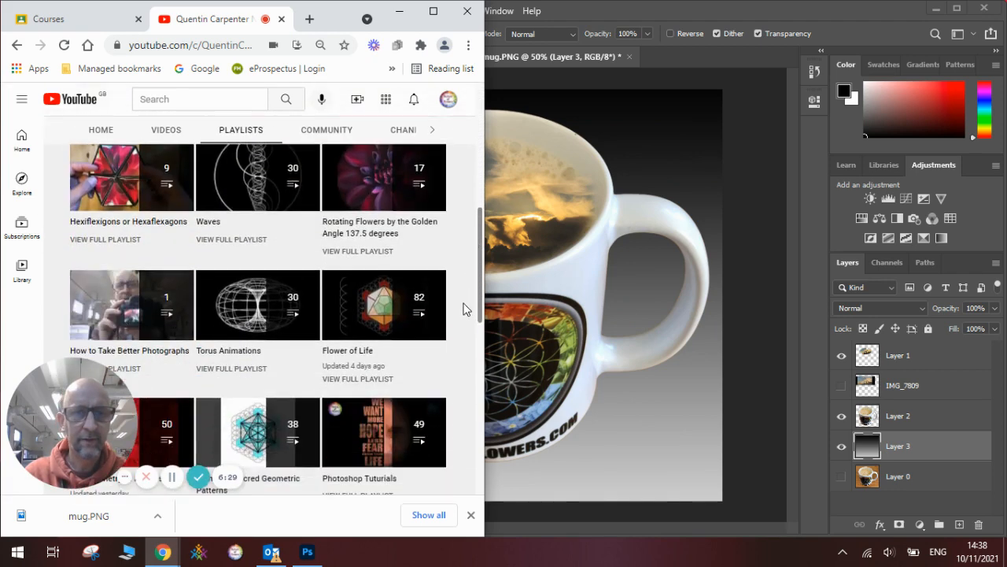
pyautogui.scroll(-3, 460, 334)
pyautogui.scroll(-3, 458, 367)
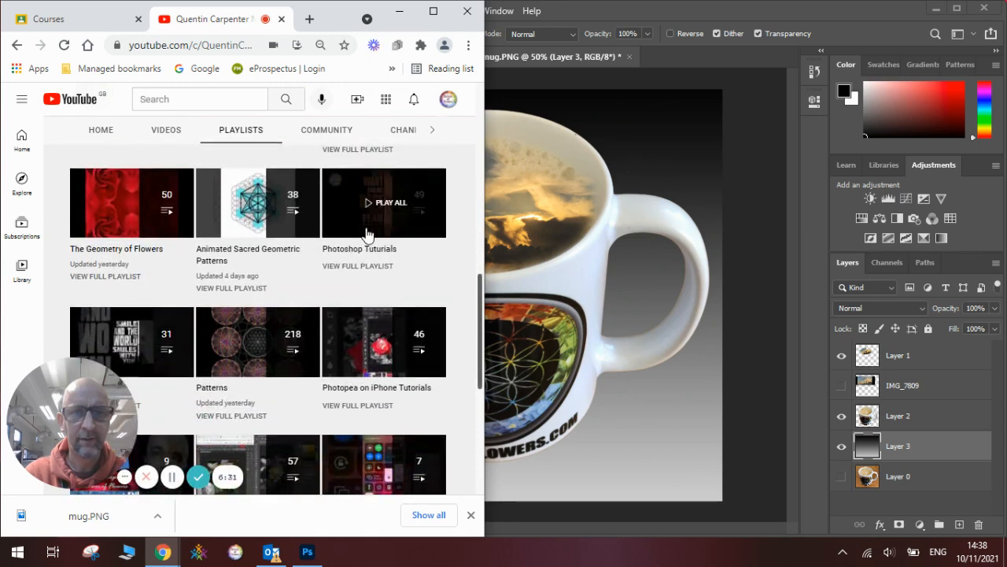
pyautogui.click(358, 266)
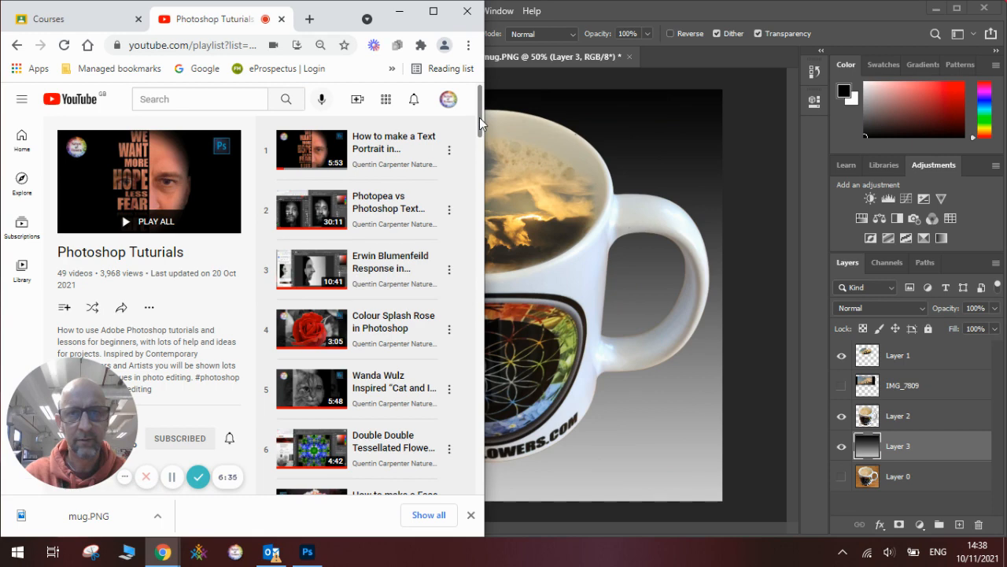
pyautogui.moveTo(479, 118); pyautogui.dragTo(478, 165)
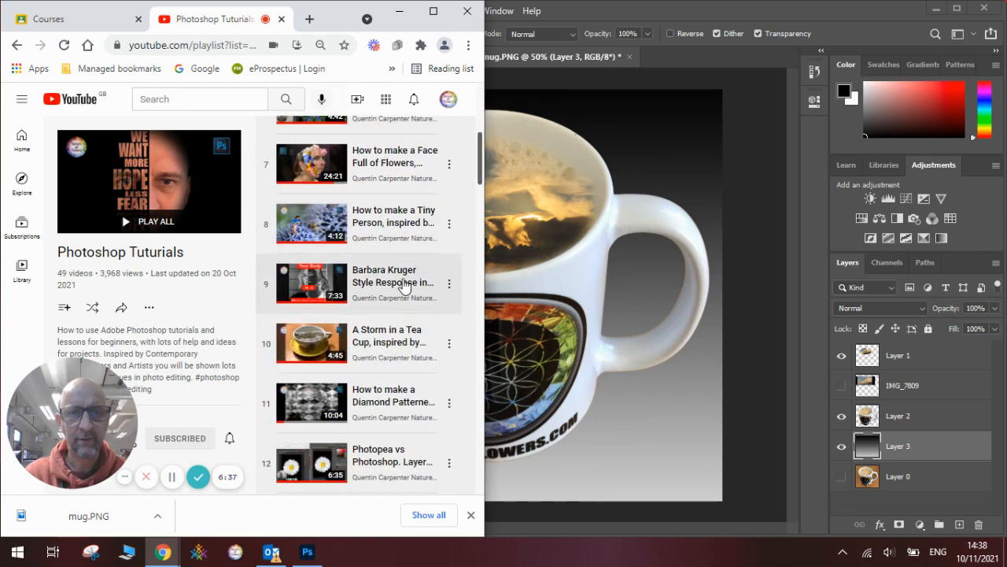
pyautogui.click(385, 337)
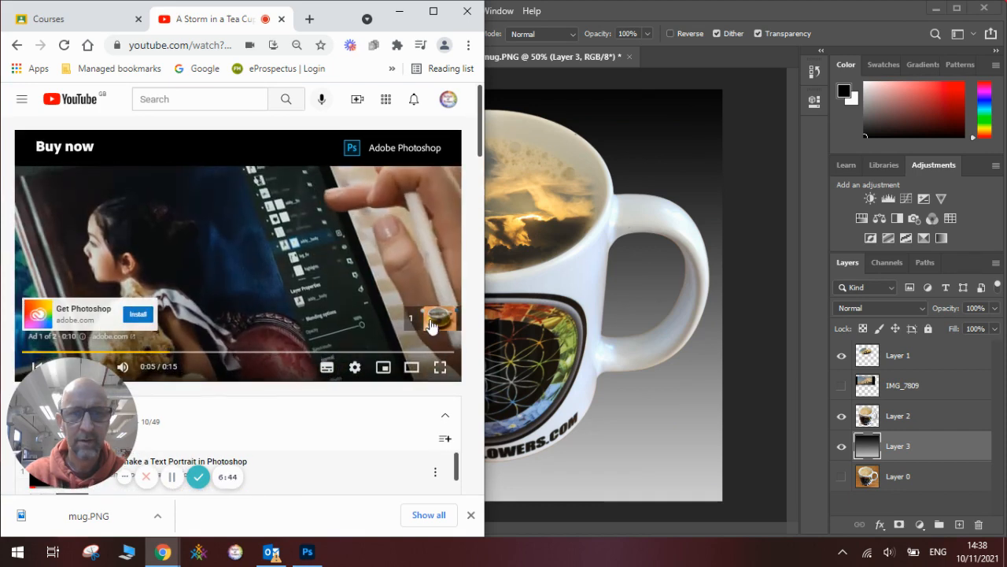
# Step: Skip the ad, scrub the video to about 4:08 showing the finished teacup, then return to Photoshop
pyautogui.click(429, 319)
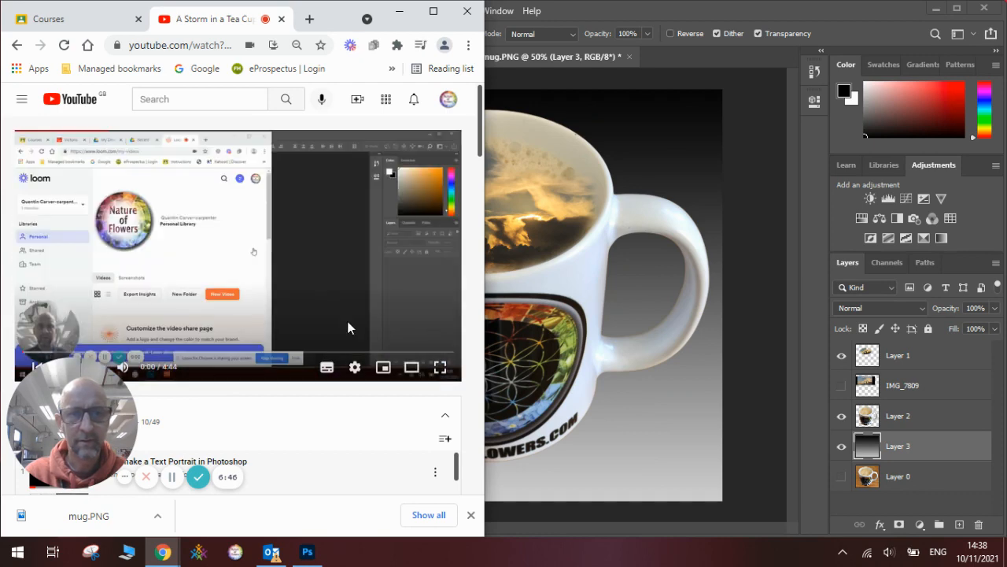
pyautogui.click(69, 352)
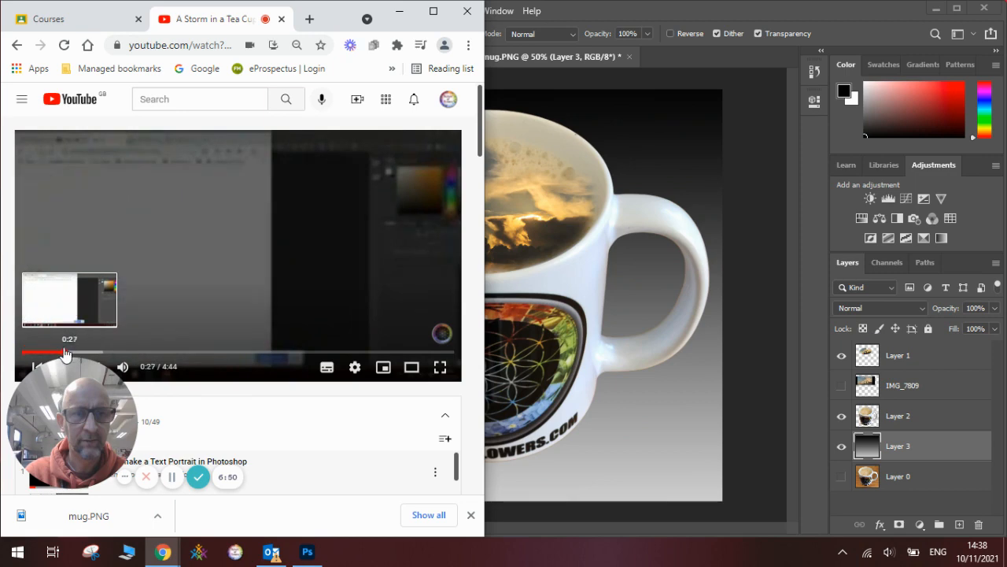
pyautogui.click(58, 352)
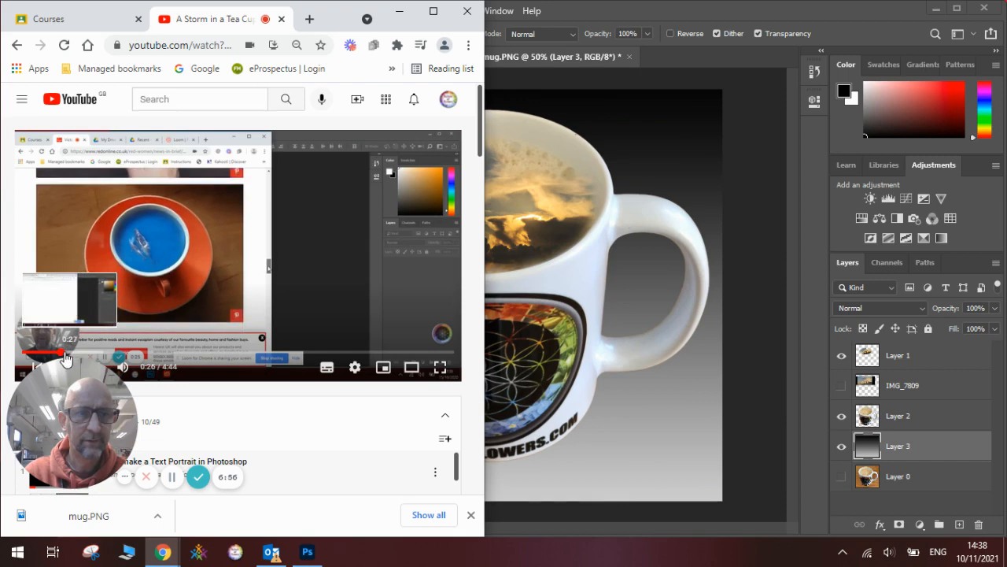
pyautogui.moveTo(66, 352); pyautogui.dragTo(381, 352)
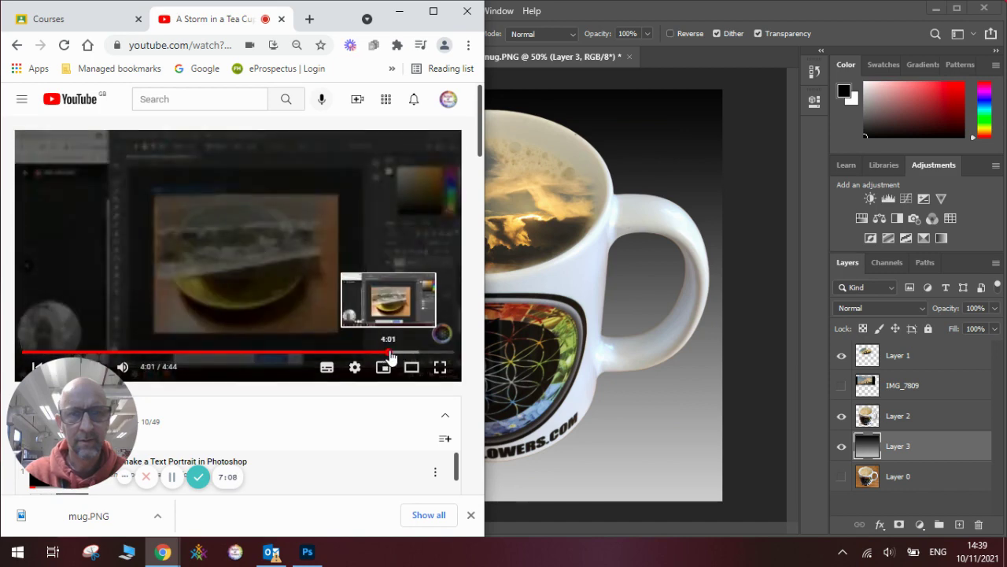
pyautogui.click(400, 352)
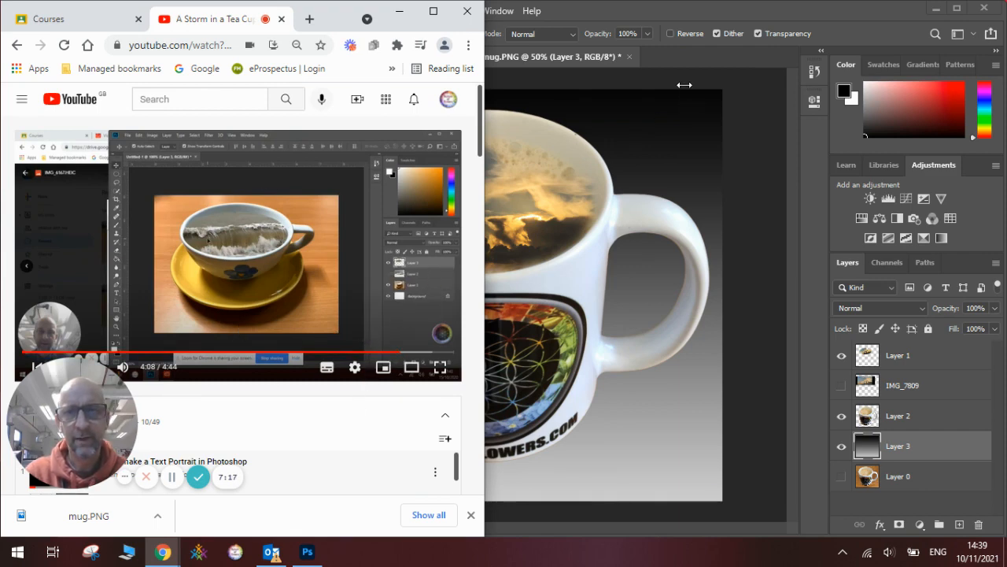
pyautogui.click(674, 61)
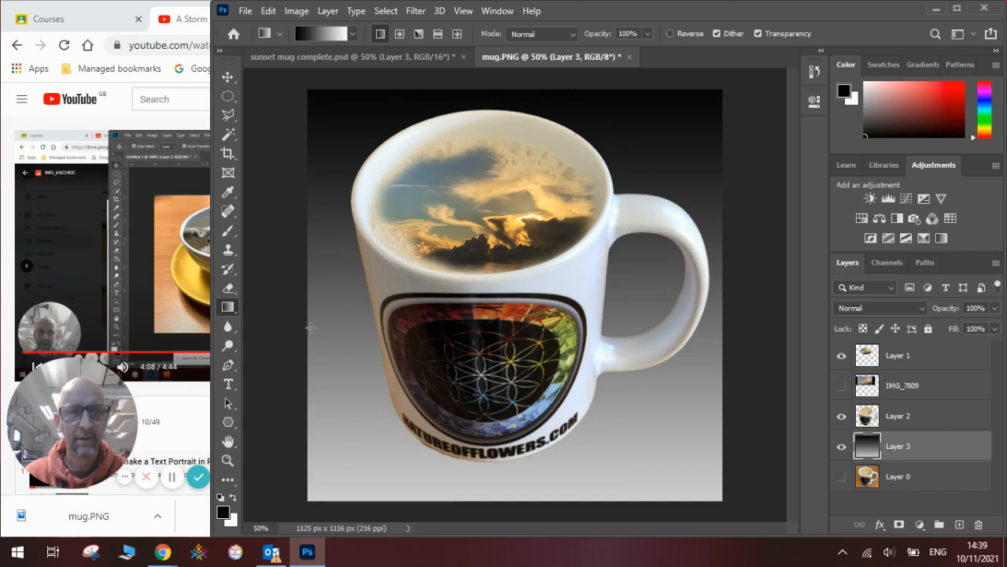
# Step: Set the foreground colour to bright red
pyautogui.click(224, 516)
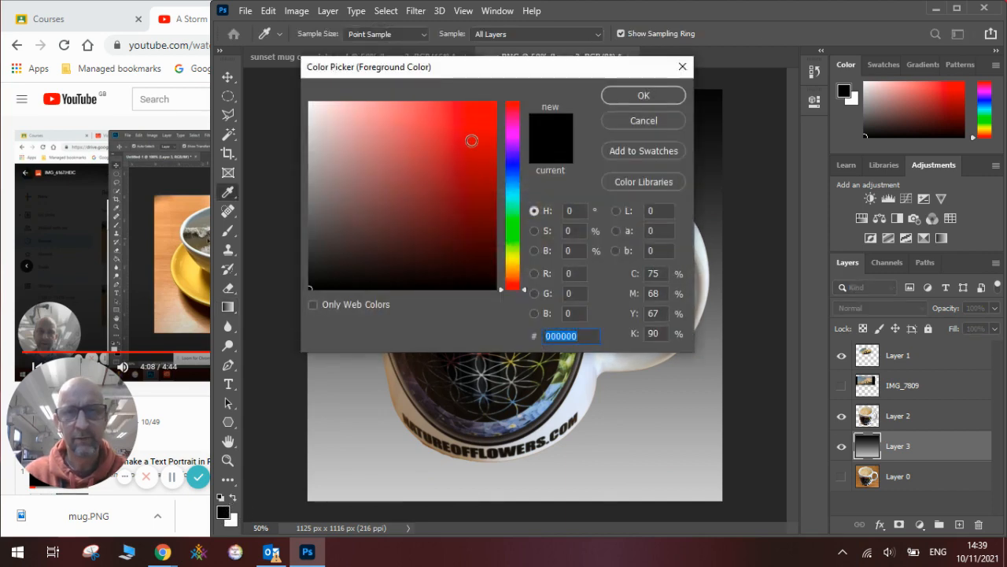
pyautogui.click(493, 104)
pyautogui.click(643, 97)
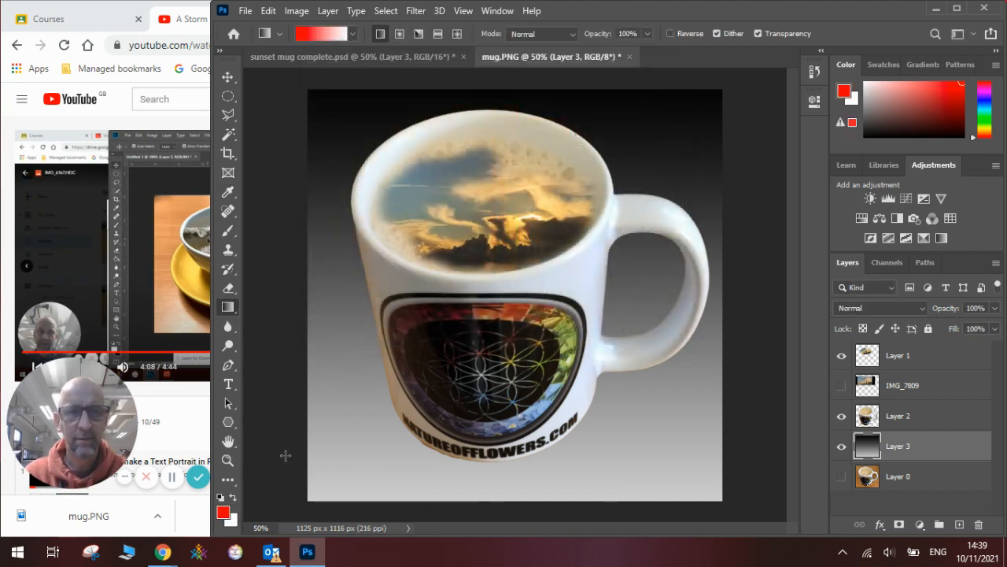
# Step: Set the background colour, first trying orange and red, then settling on yellow
pyautogui.click(235, 520)
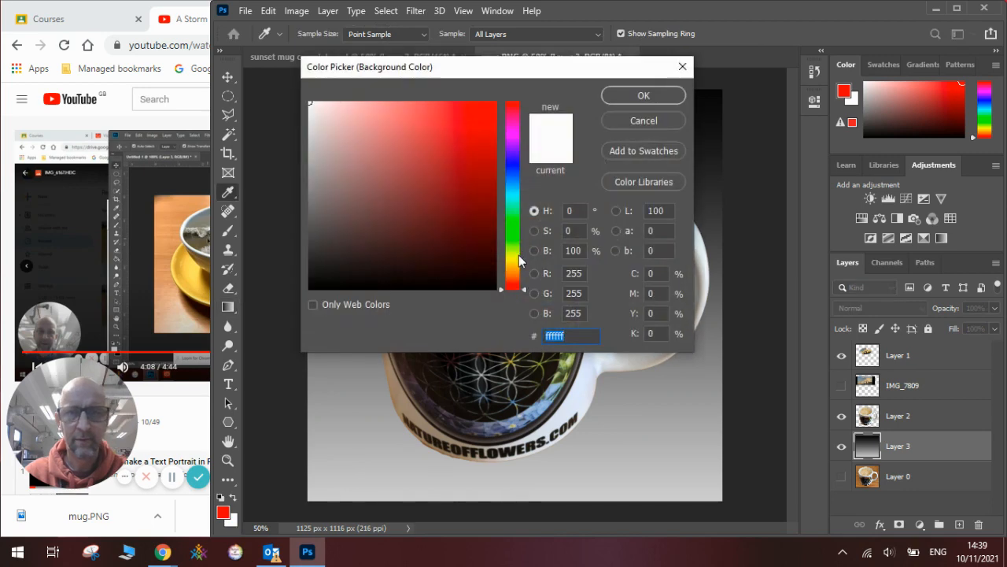
pyautogui.moveTo(520, 259); pyautogui.dragTo(518, 277)
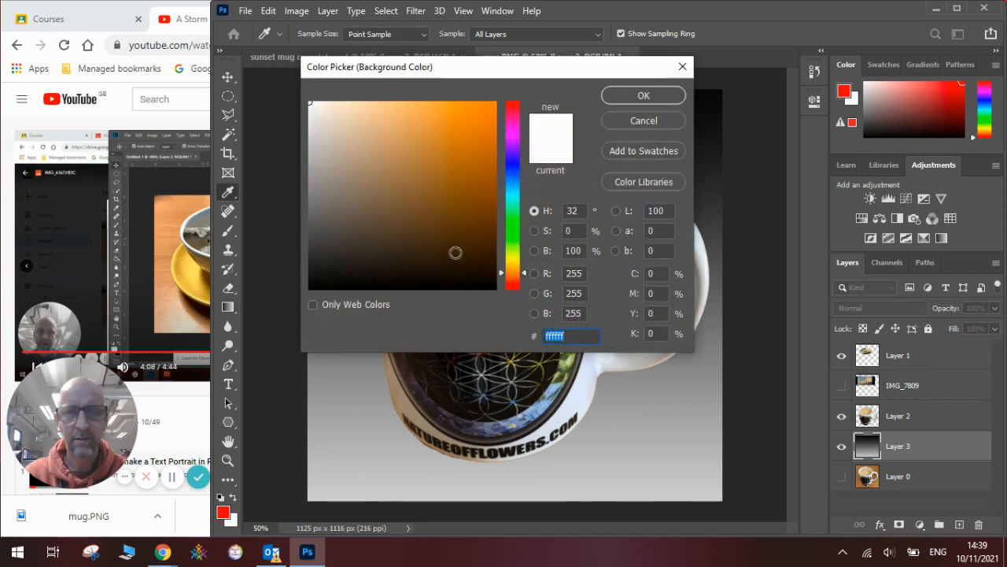
pyautogui.click(491, 102)
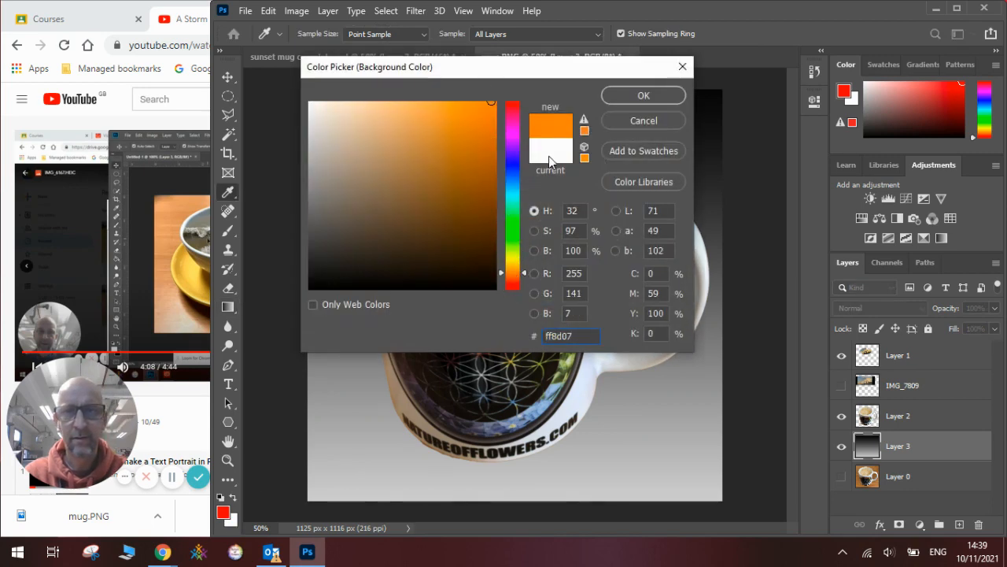
pyautogui.click(550, 160)
pyautogui.click(486, 105)
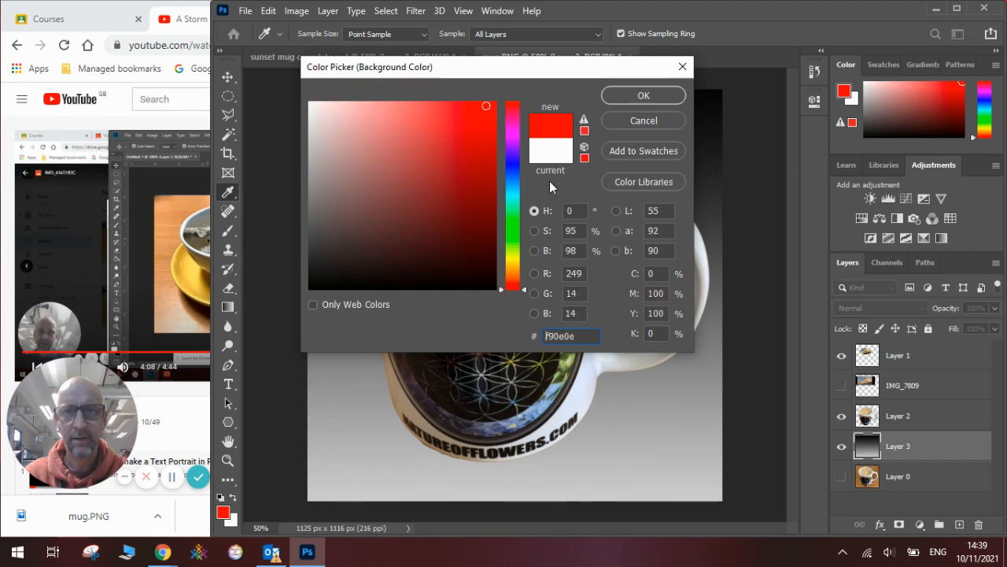
pyautogui.click(643, 96)
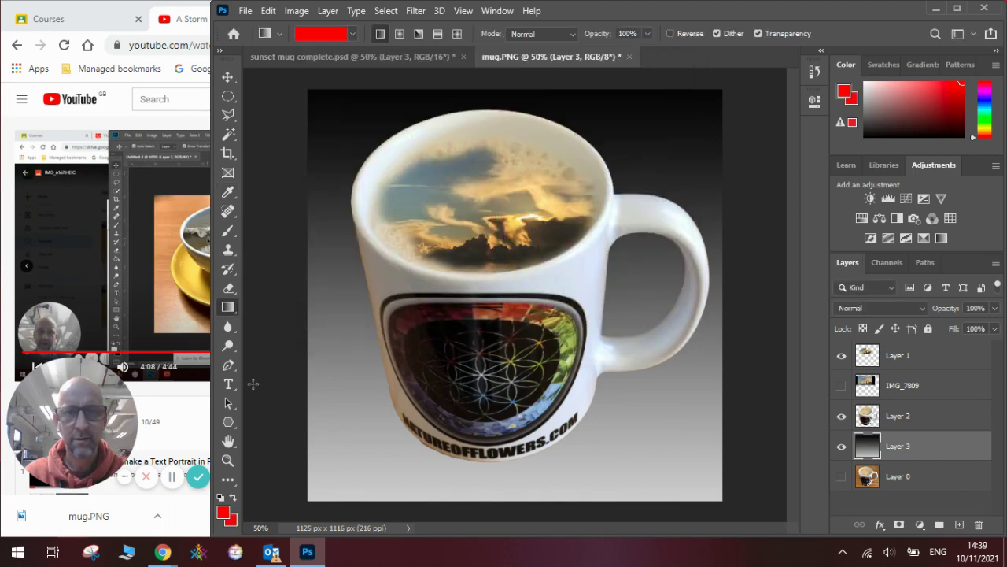
pyautogui.click(232, 521)
pyautogui.moveTo(513, 280); pyautogui.dragTo(513, 262)
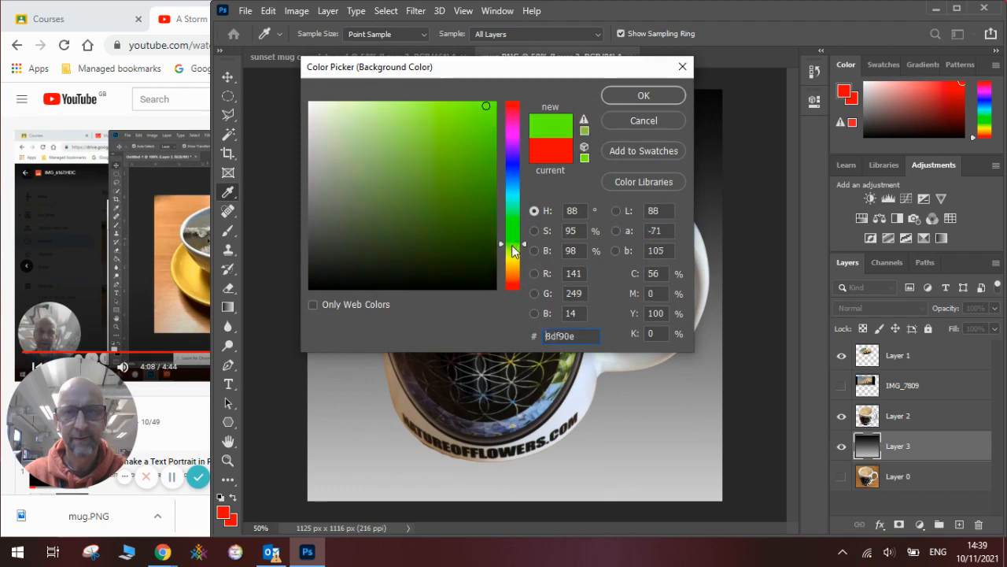
pyautogui.click(644, 96)
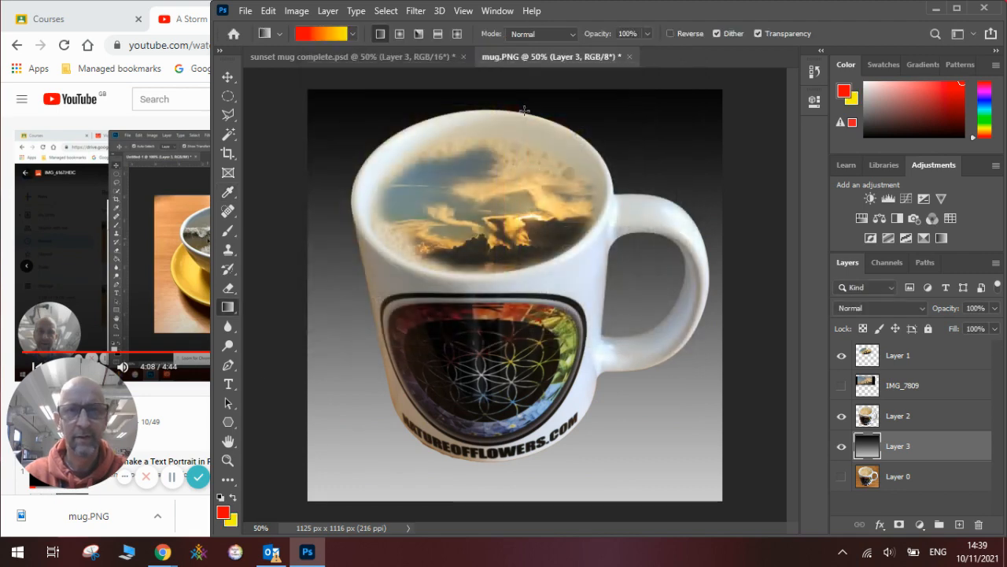
# Step: Fill Layer 3 with a vertical yellow-to-red gradient and bring up the gradient presets
pyautogui.hotkey('ctrl', '-')
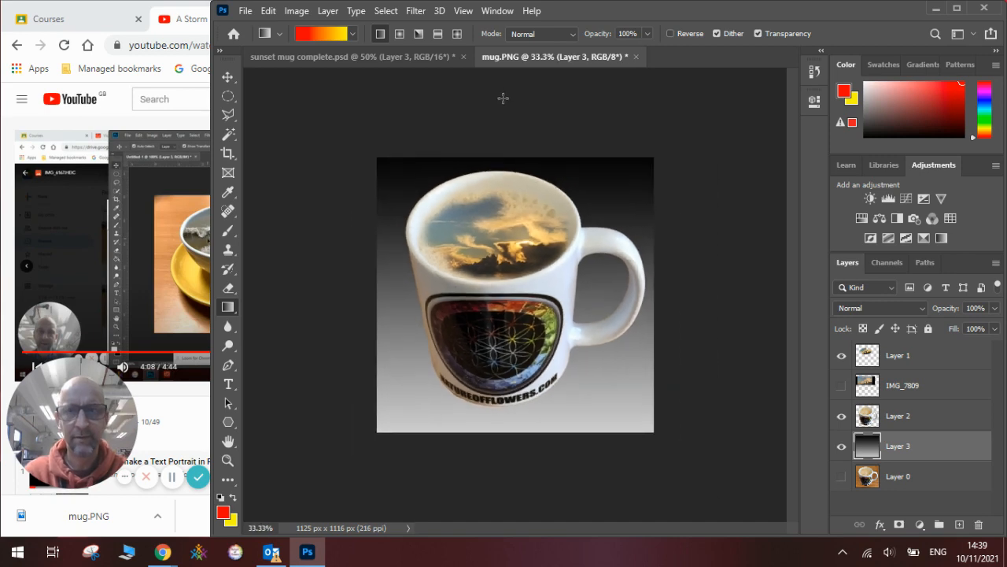
pyautogui.moveTo(502, 97)
pyautogui.mouseDown()
pyautogui.moveTo(506, 446)
pyautogui.moveTo(504, 143)
pyautogui.mouseUp()
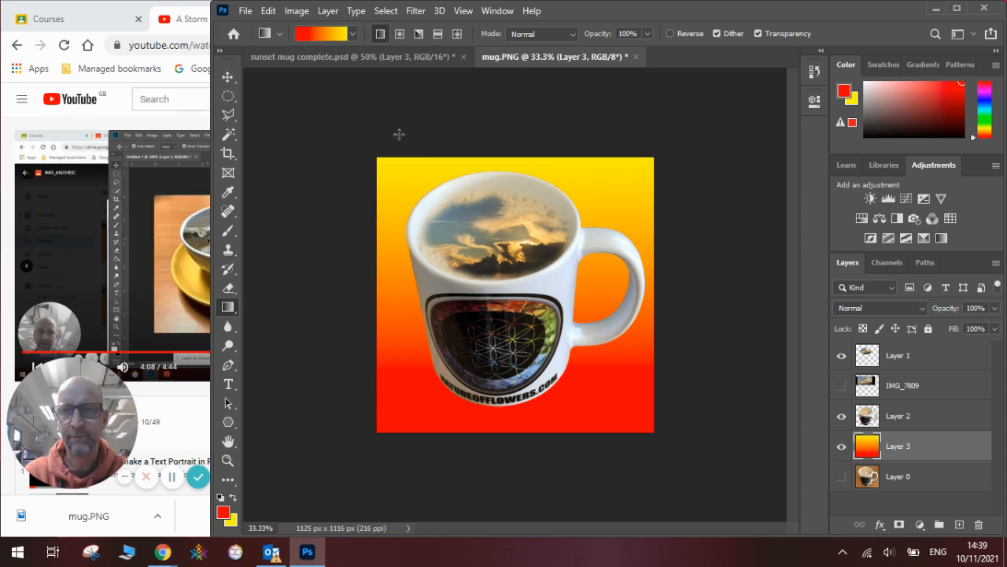
pyautogui.rightClick(360, 103)
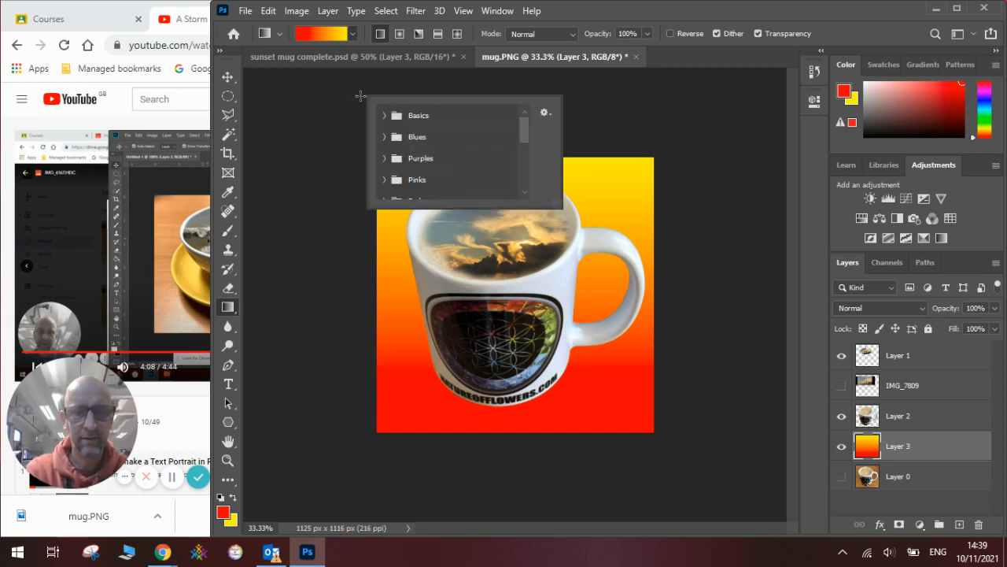
# Step: Undo the red-yellow gradient via Edit > Undo until the black-to-white backdrop returns
pyautogui.click(269, 11)
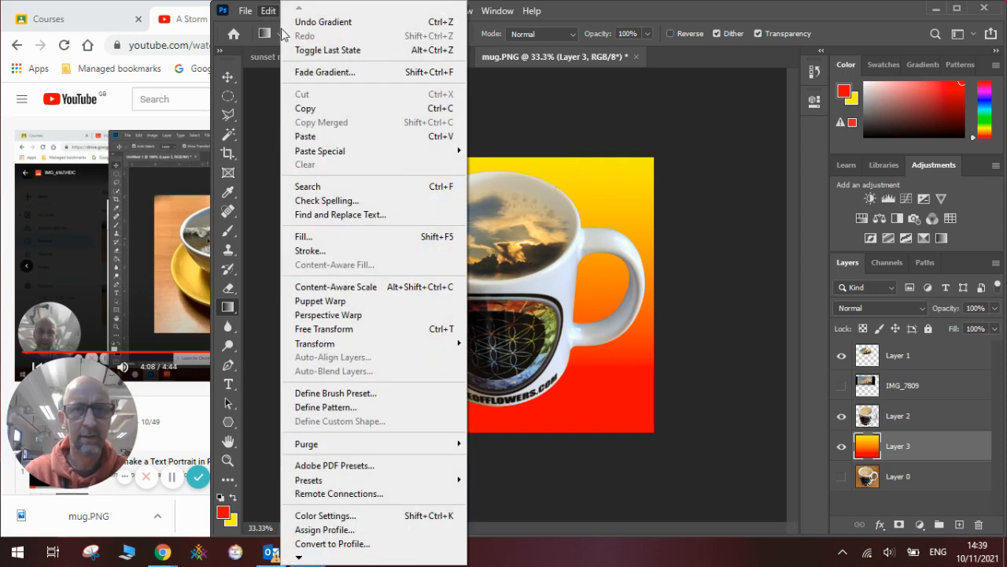
pyautogui.click(271, 14)
pyautogui.click(270, 11)
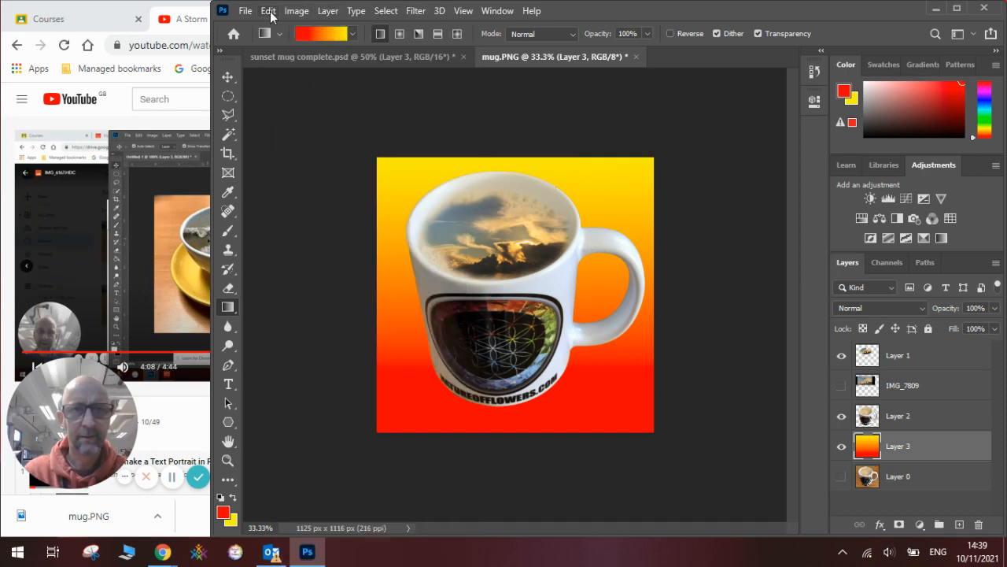
pyautogui.click(271, 11)
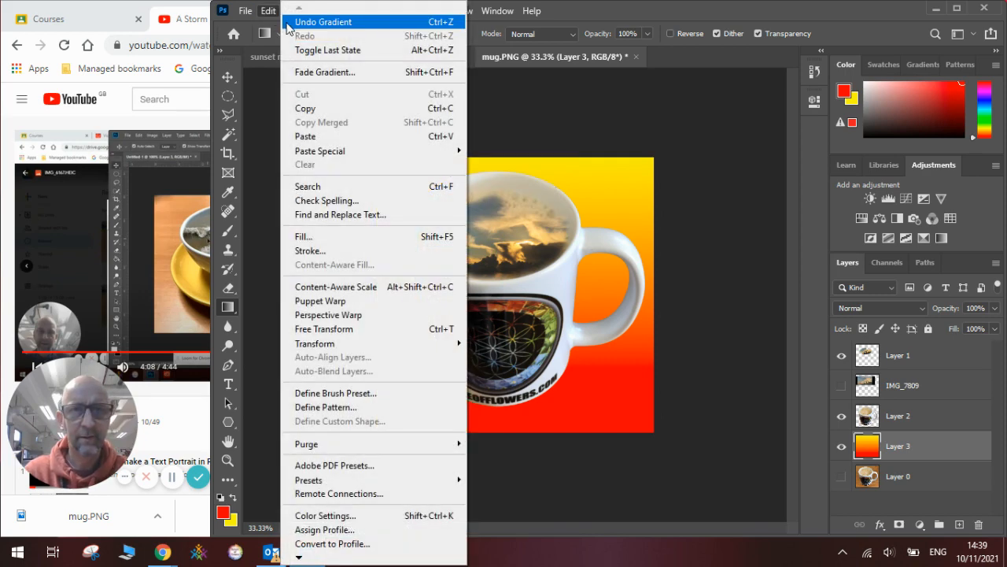
pyautogui.click(323, 22)
pyautogui.click(269, 11)
pyautogui.click(323, 22)
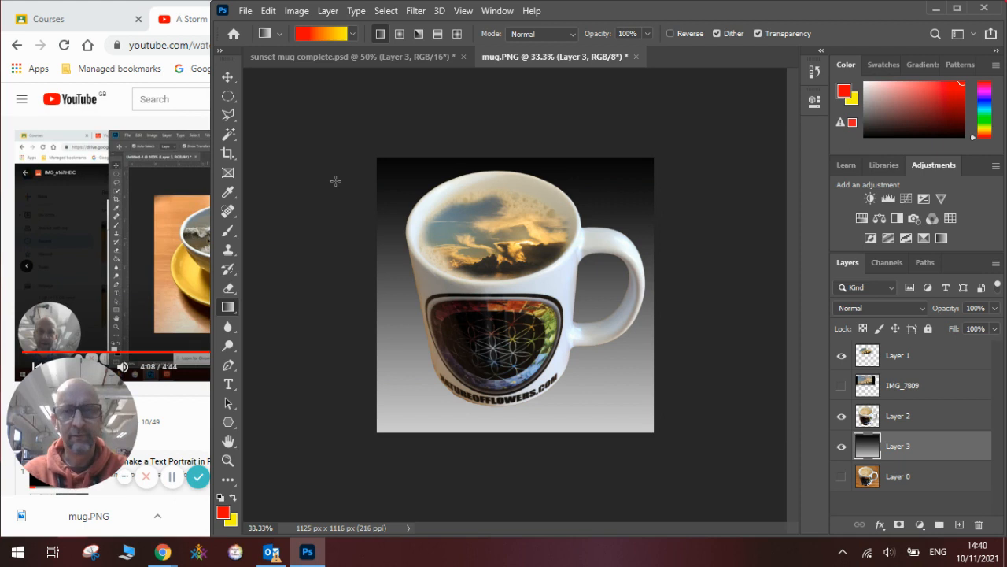
# Step: Show the sunset mug complete.psd document, then bring the YouTube video back to the front
pyautogui.click(350, 56)
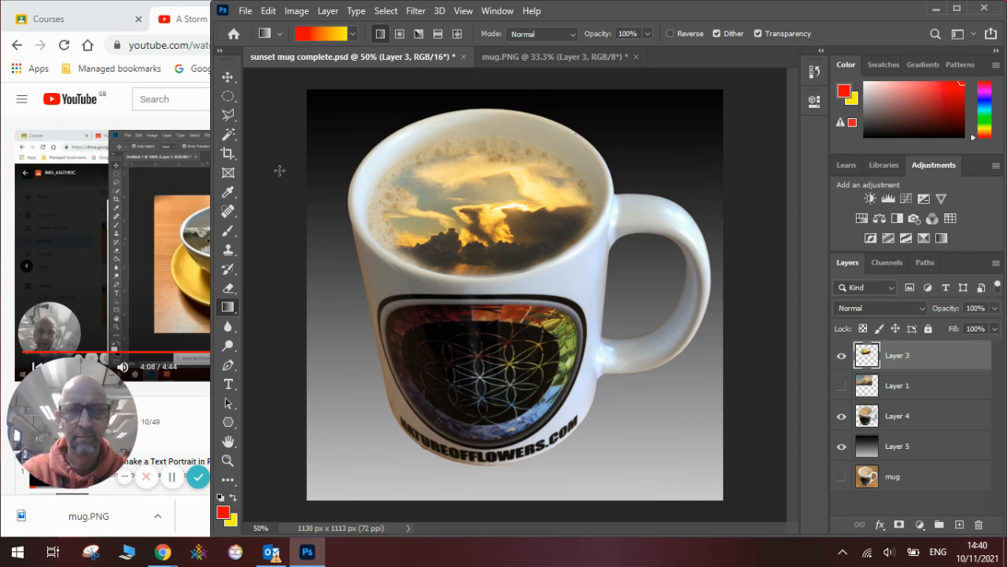
pyautogui.click(160, 118)
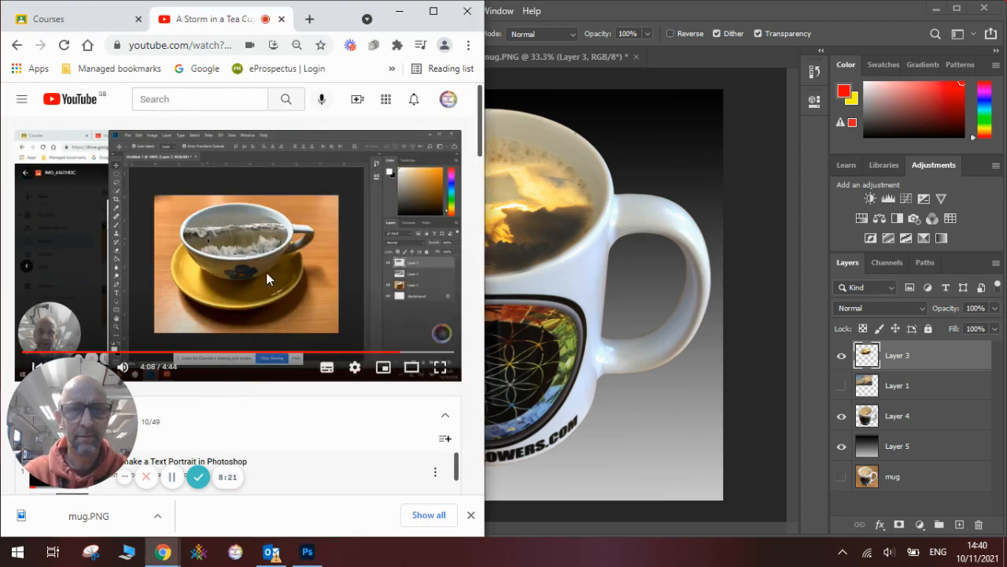